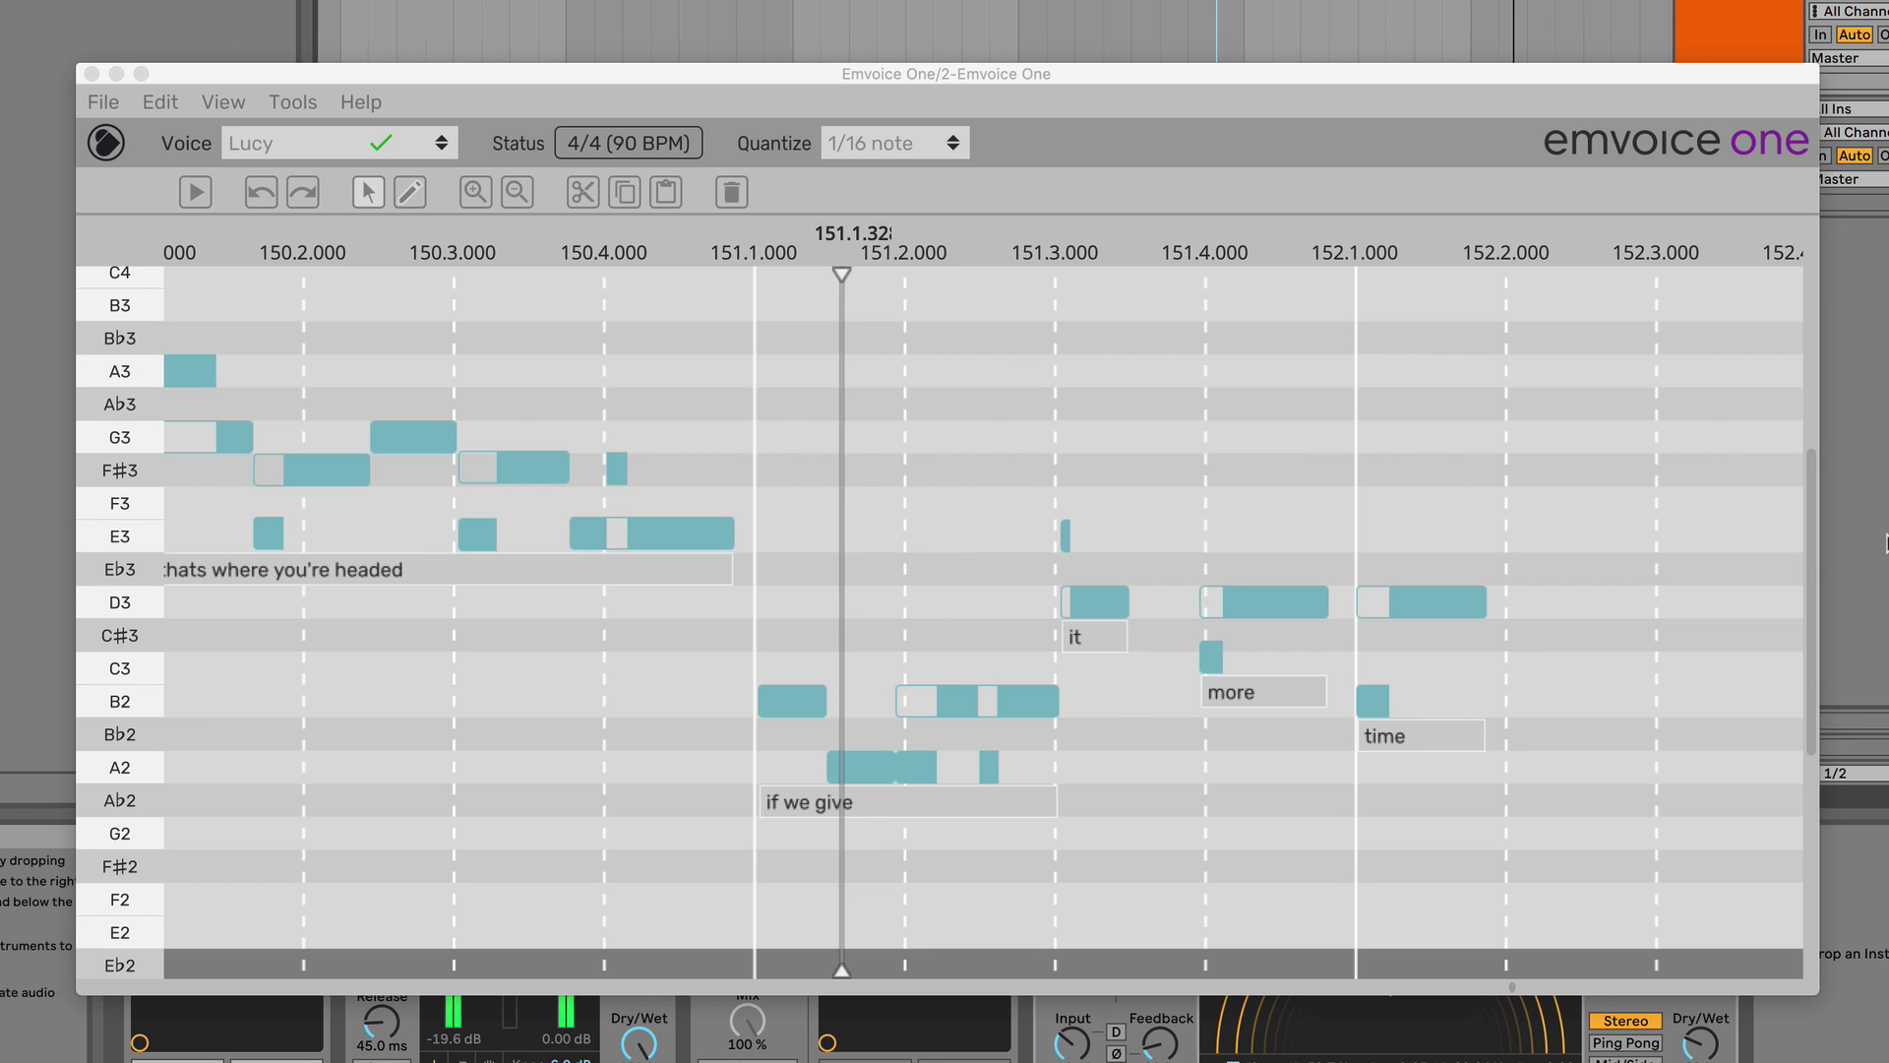
Change the lyric 'thats where you're headed' to 'thats where yer headed'.
key("space")
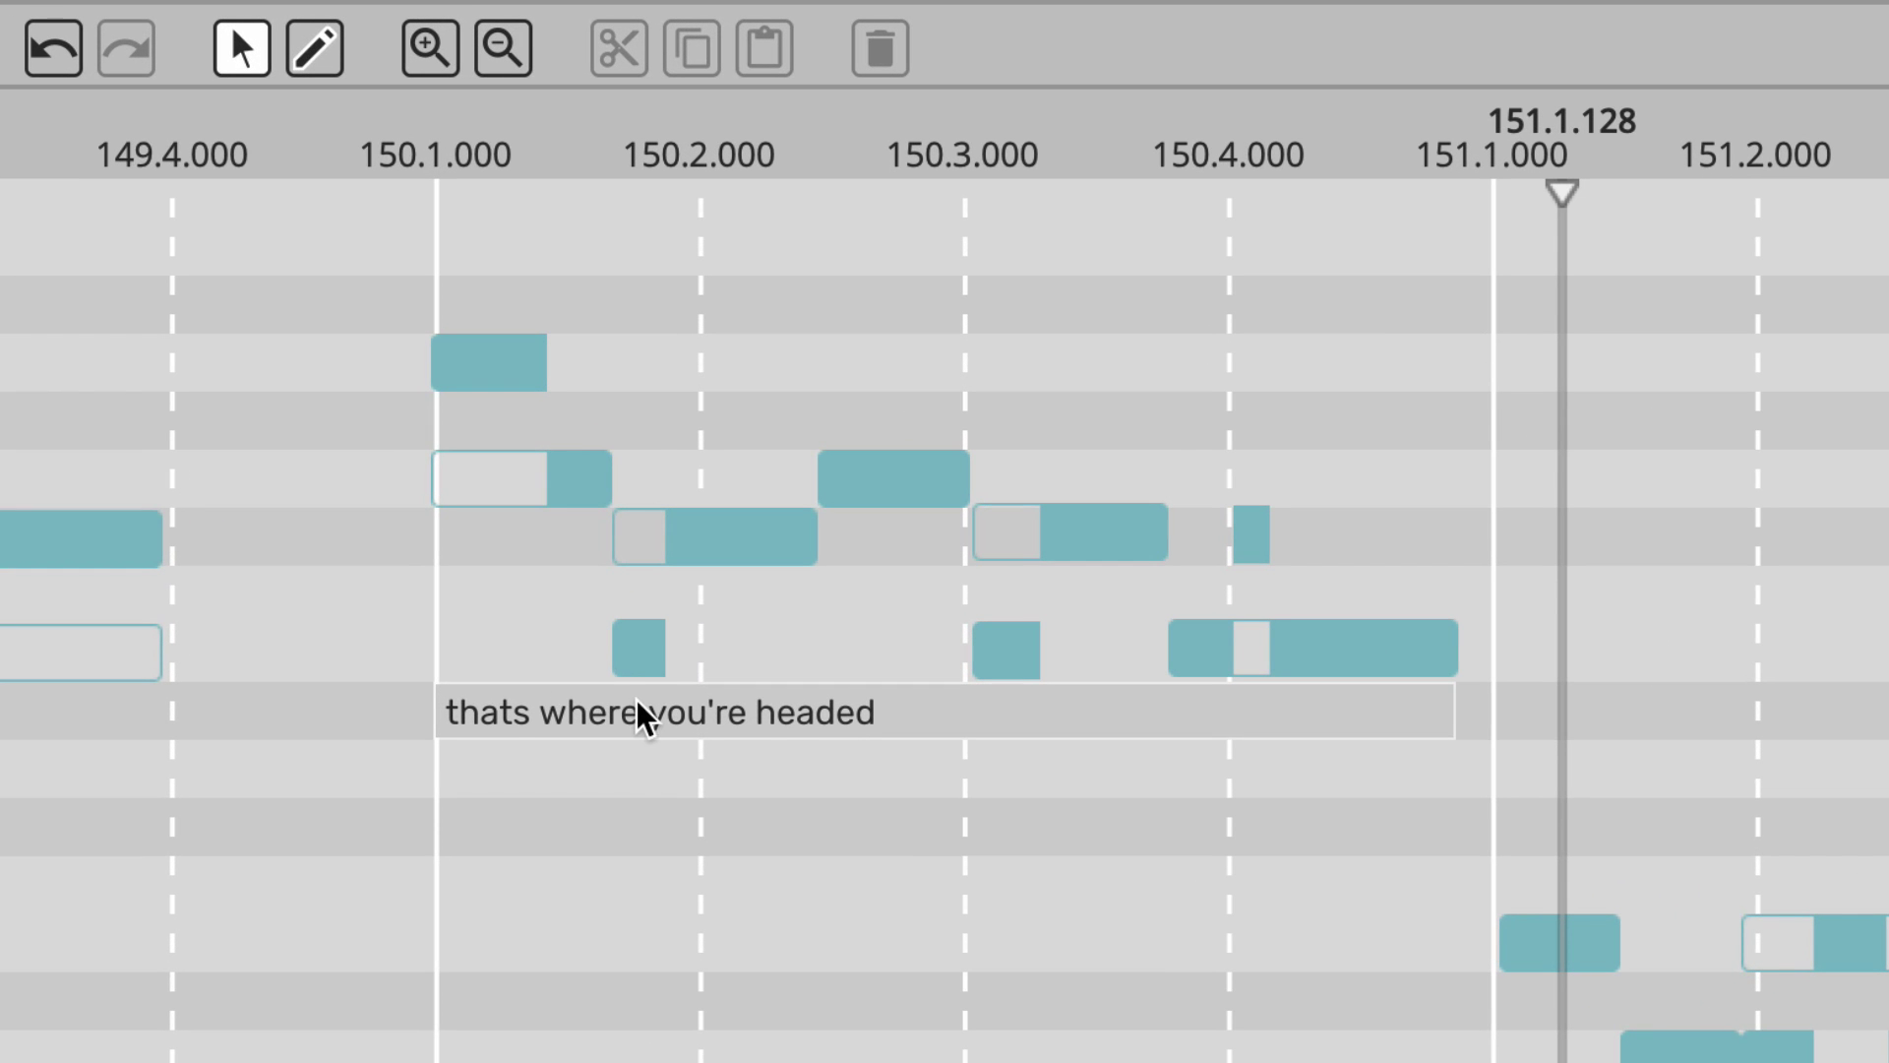
left_click(639, 704)
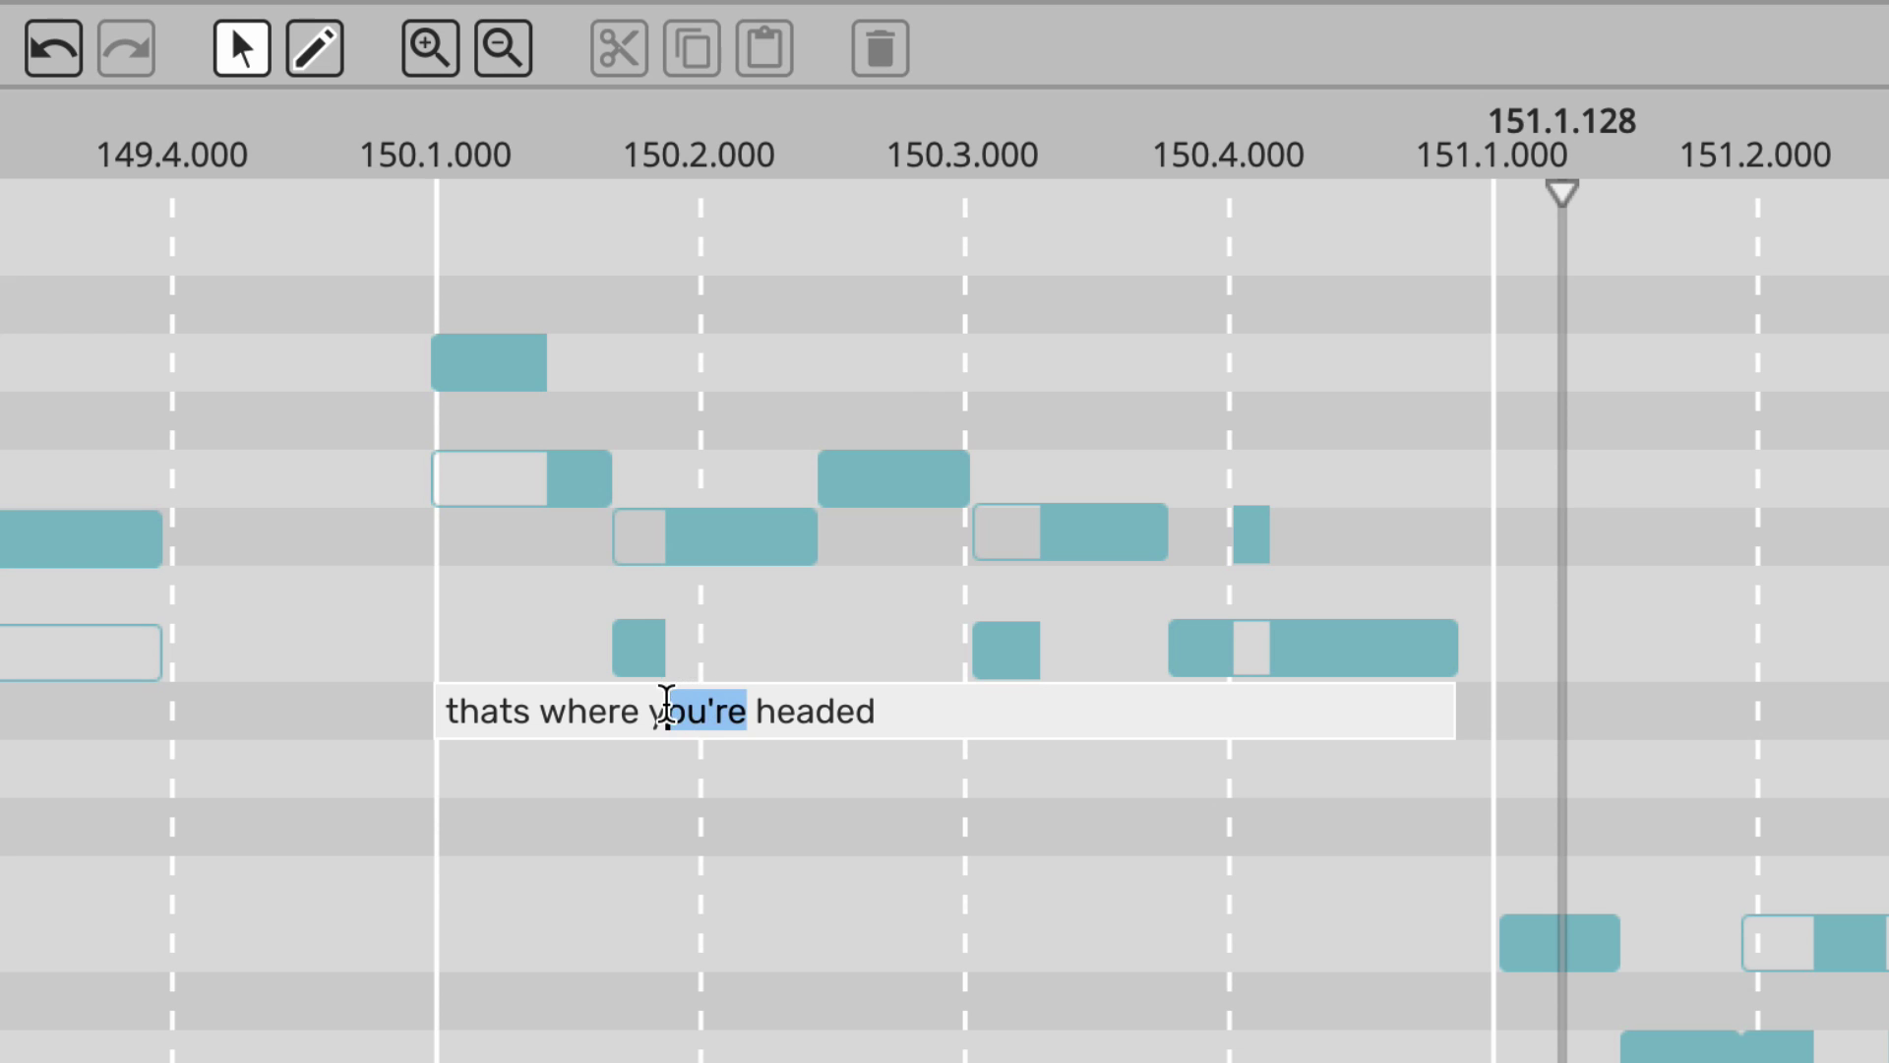
type("er")
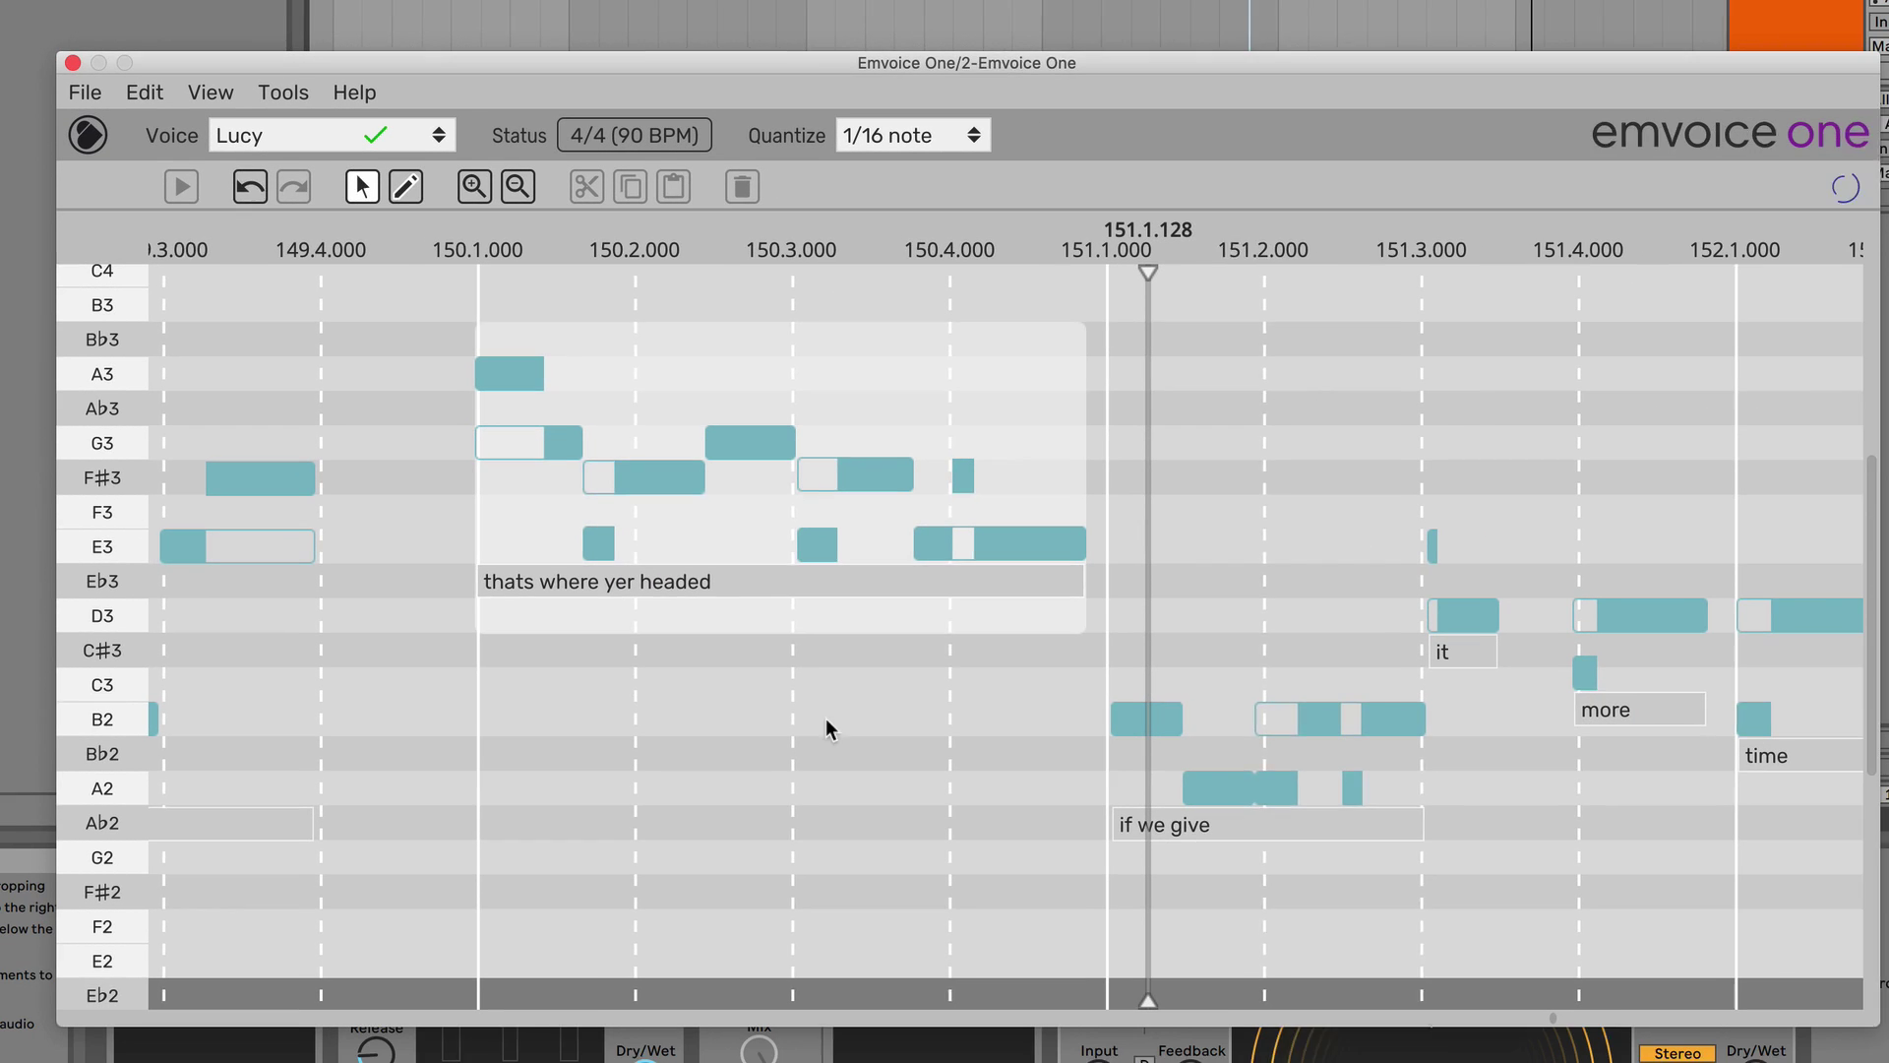
key("Return")
Play back the edited phrase to hear 'yer headed'.
key("space")
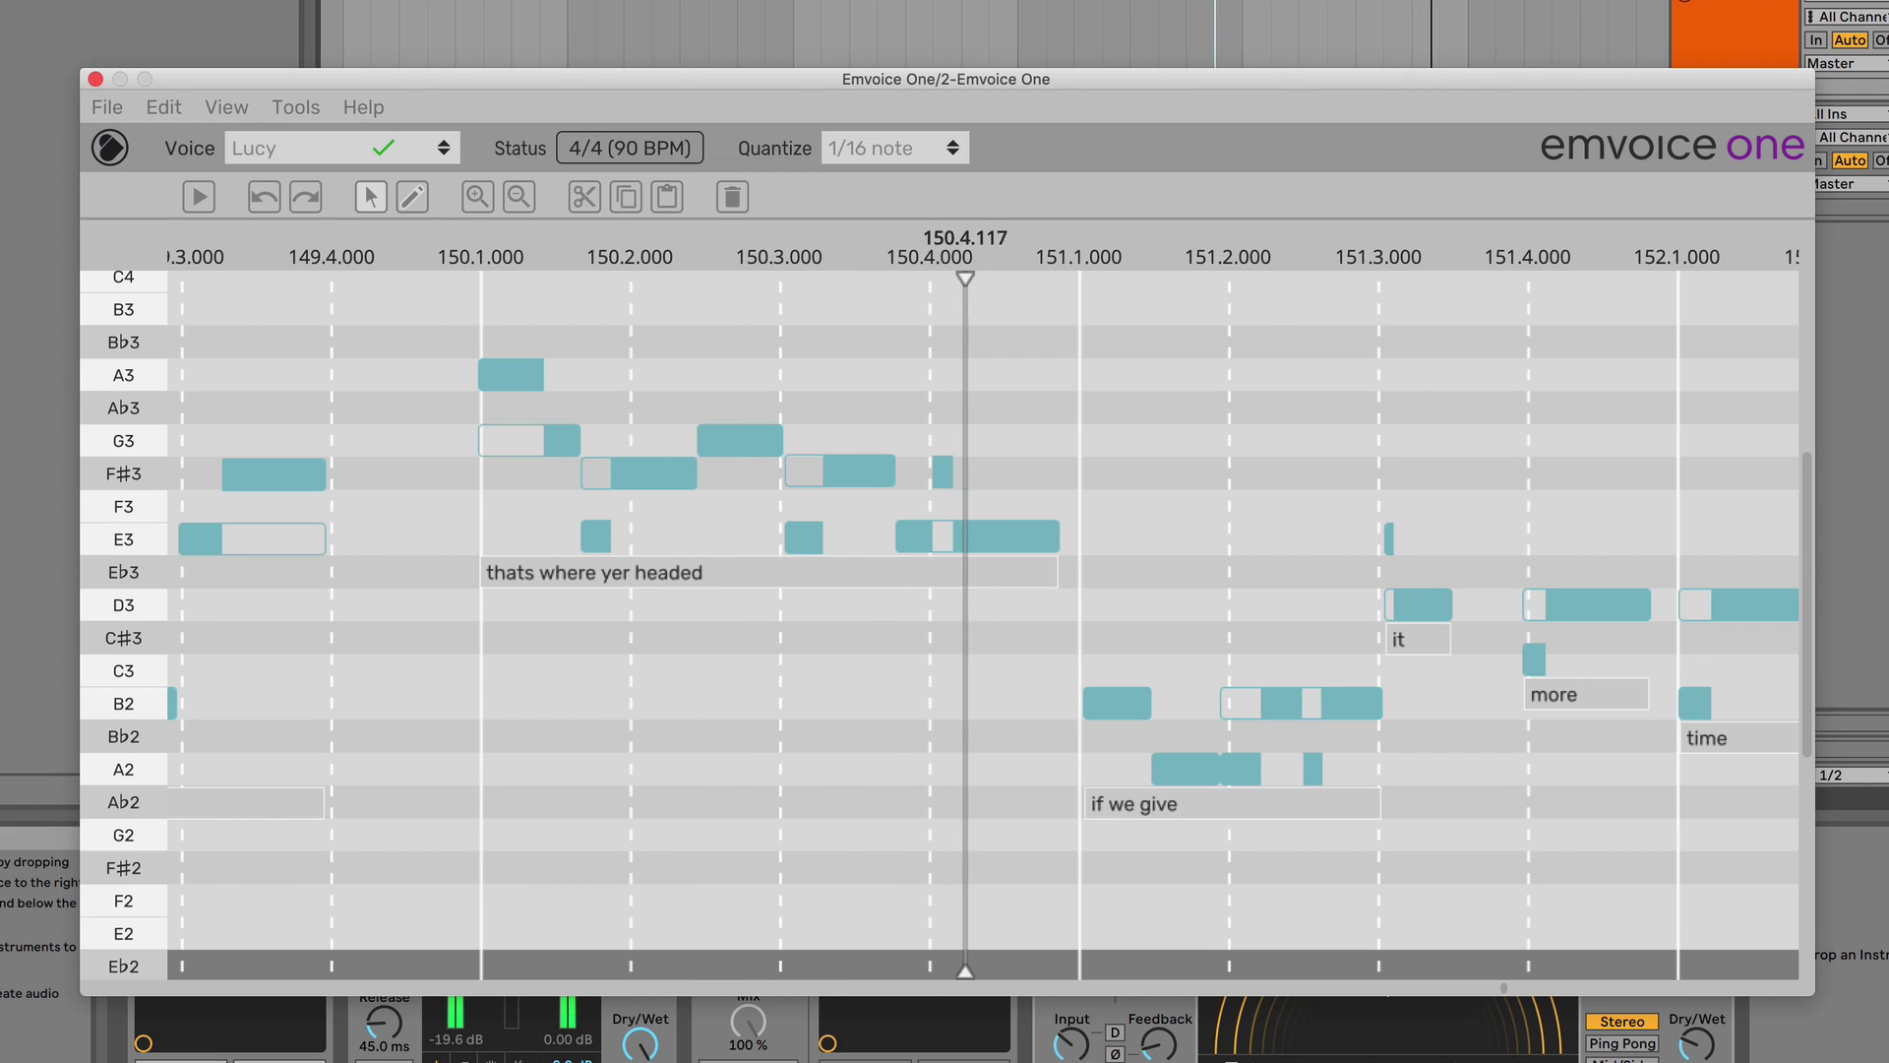
key("space")
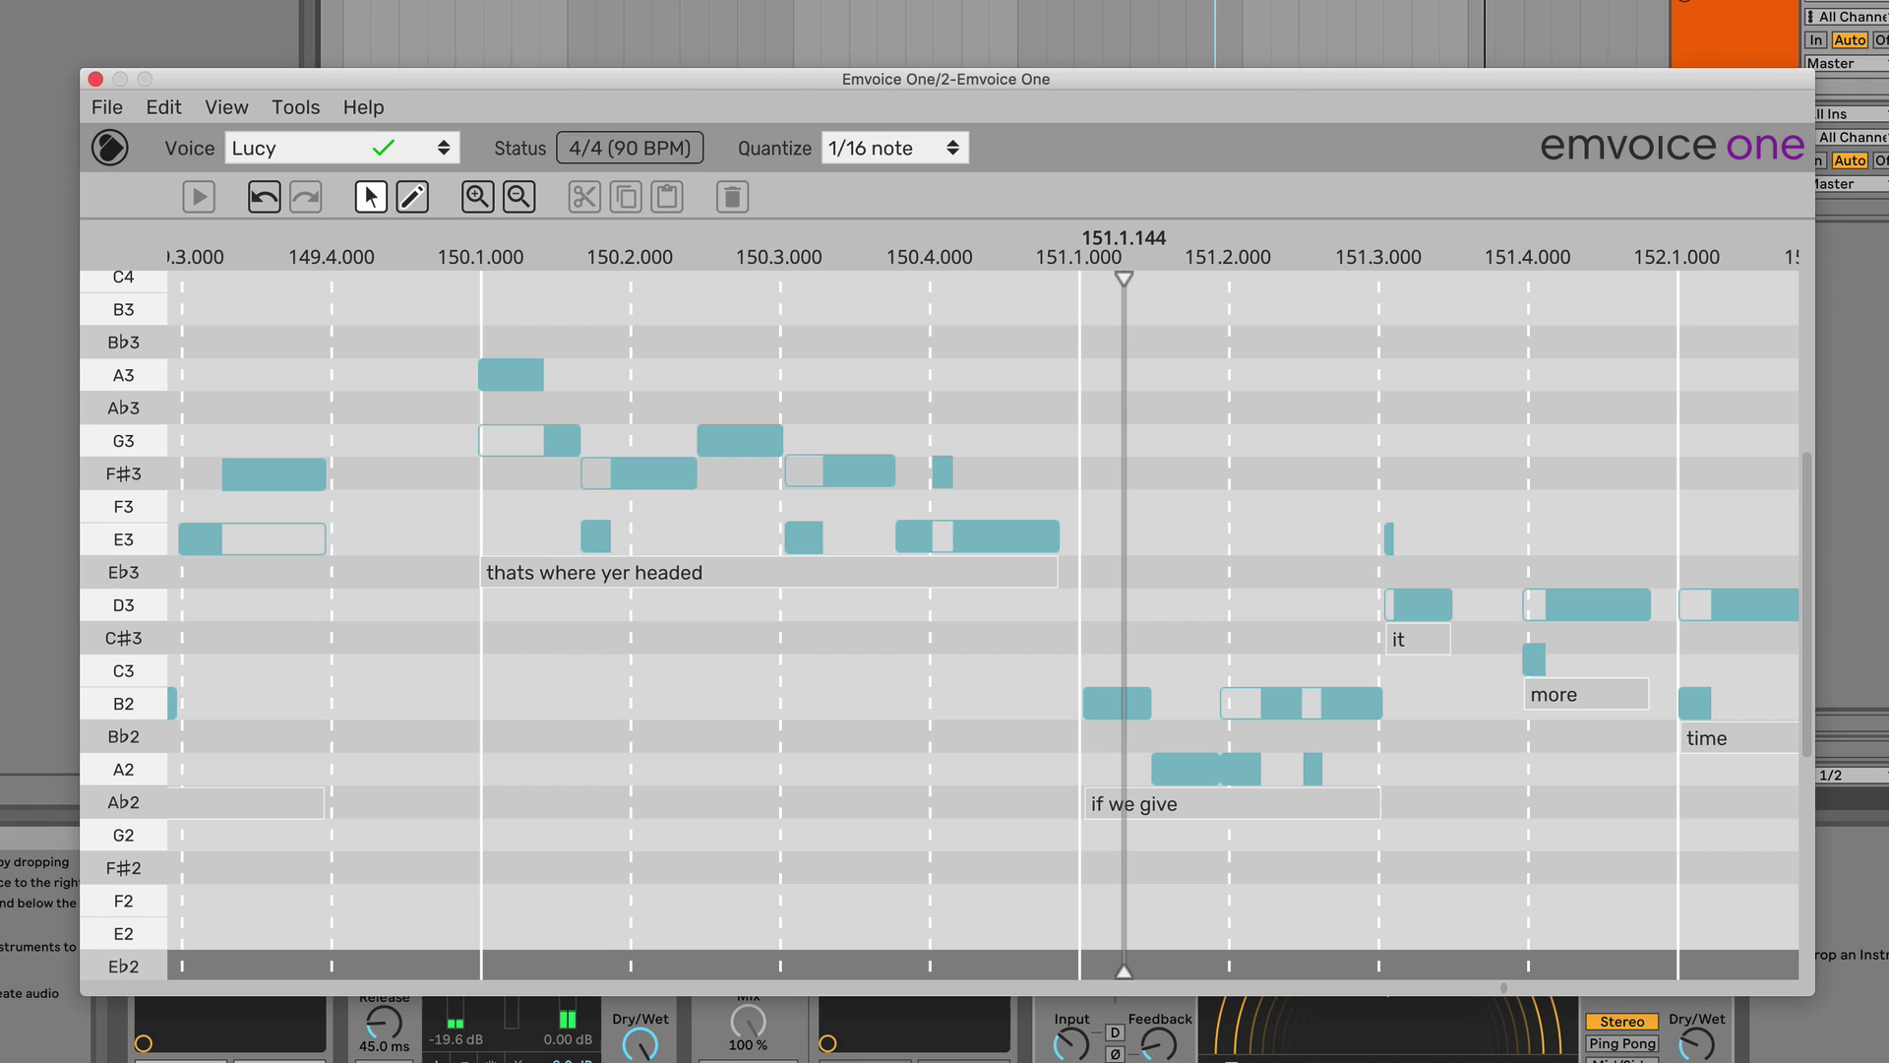
key("space")
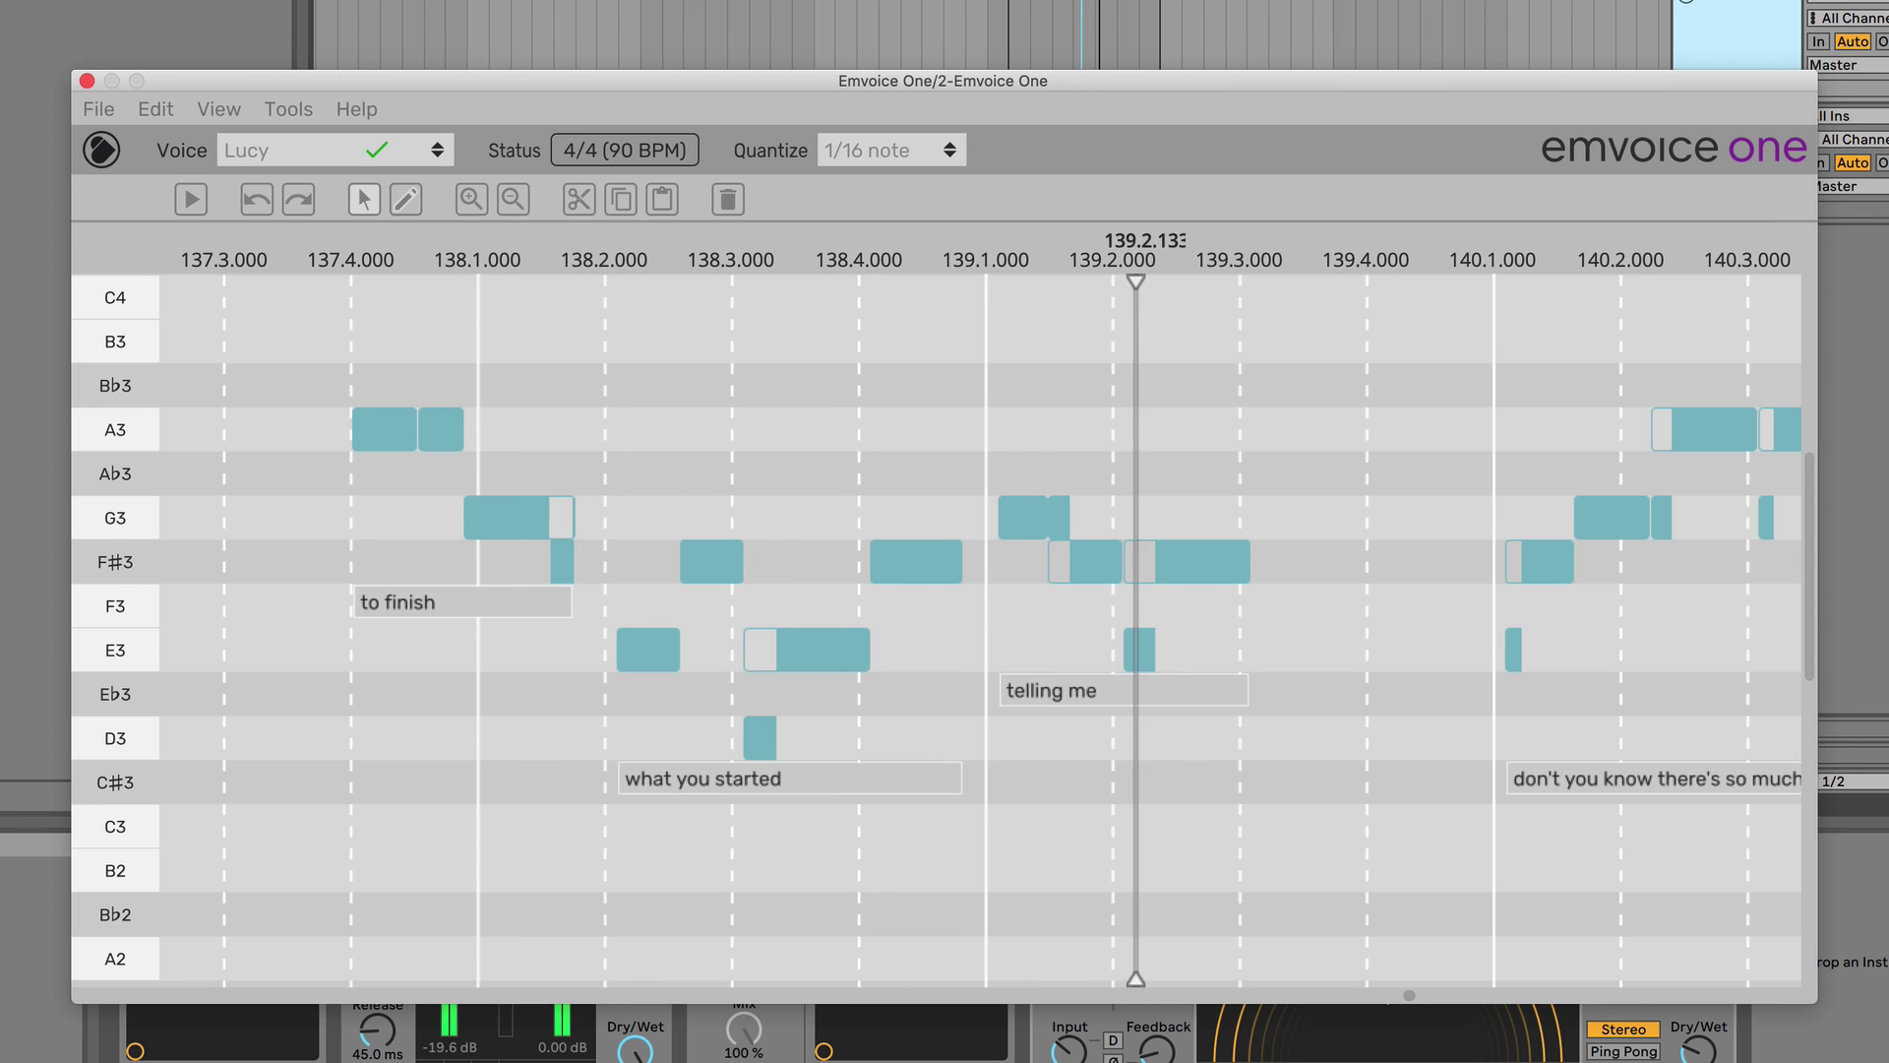
Switch 'to' in 'to finish' to the to2 (T AH0) pronunciation and play it back.
key("space")
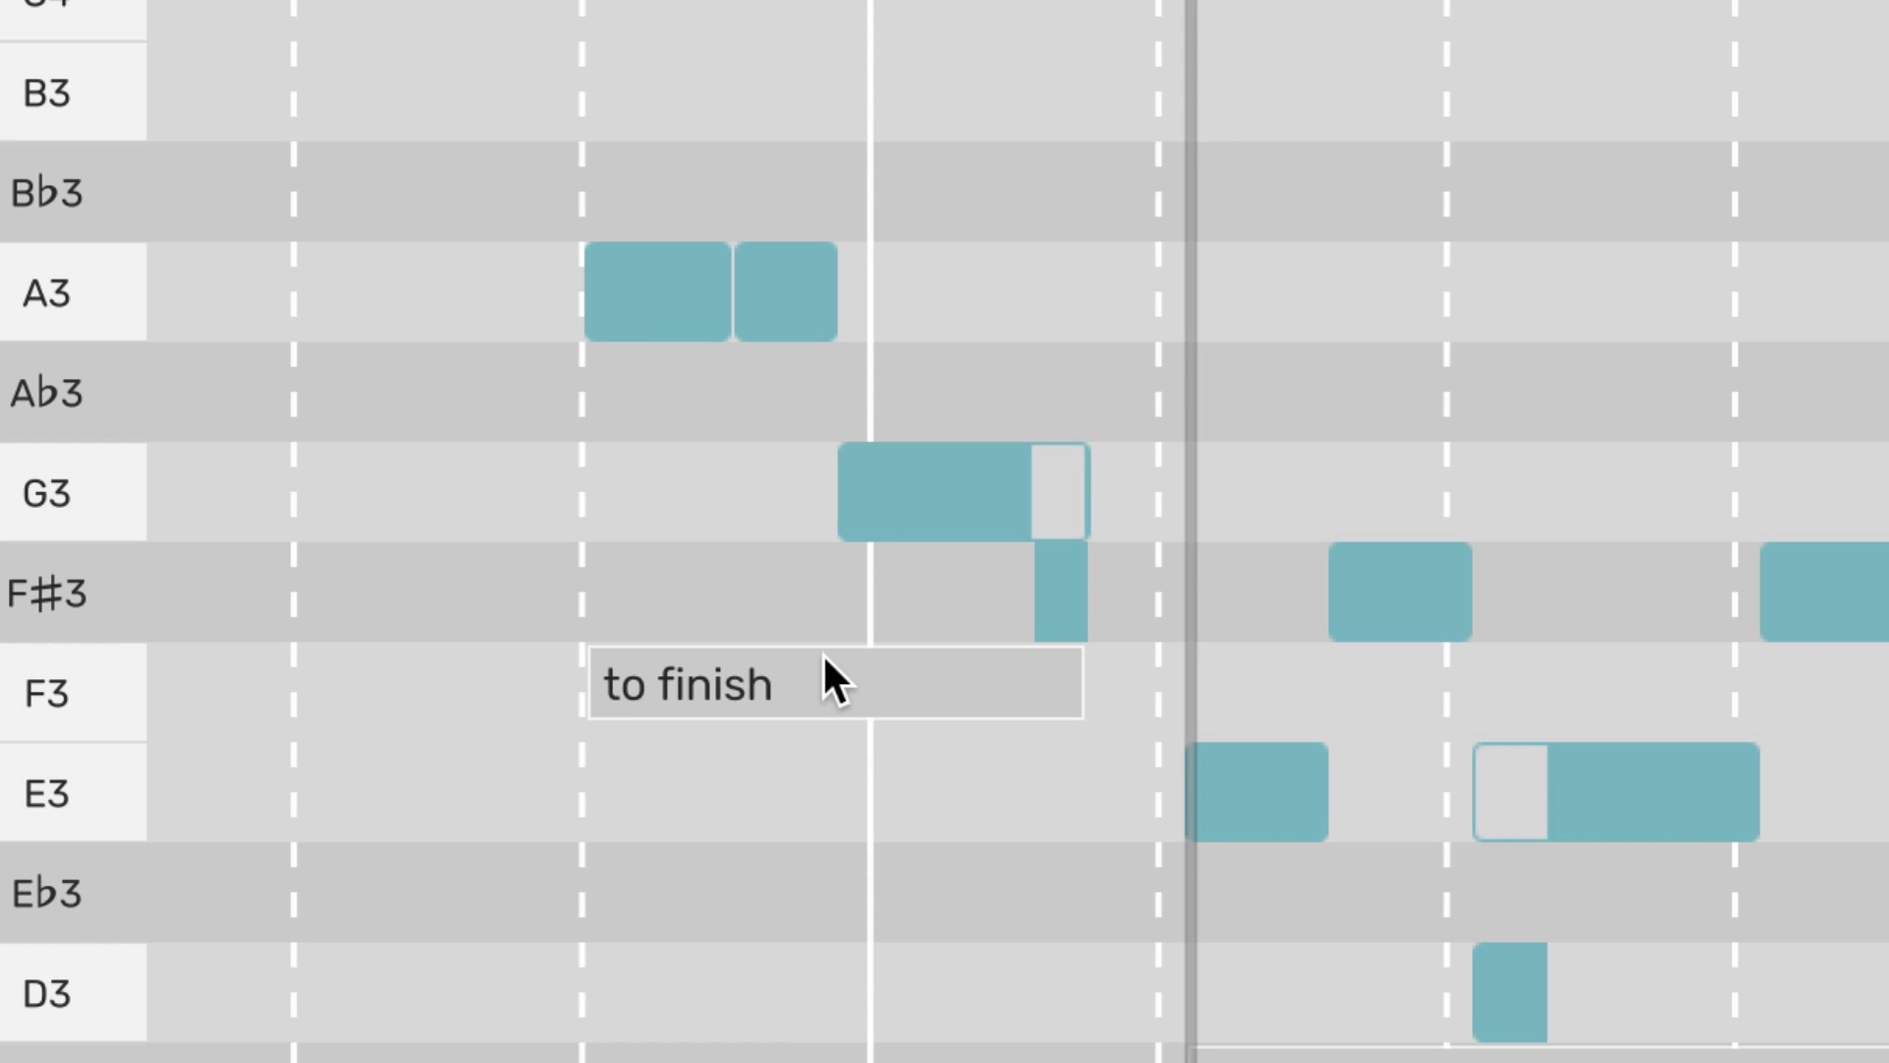
right_click(634, 683)
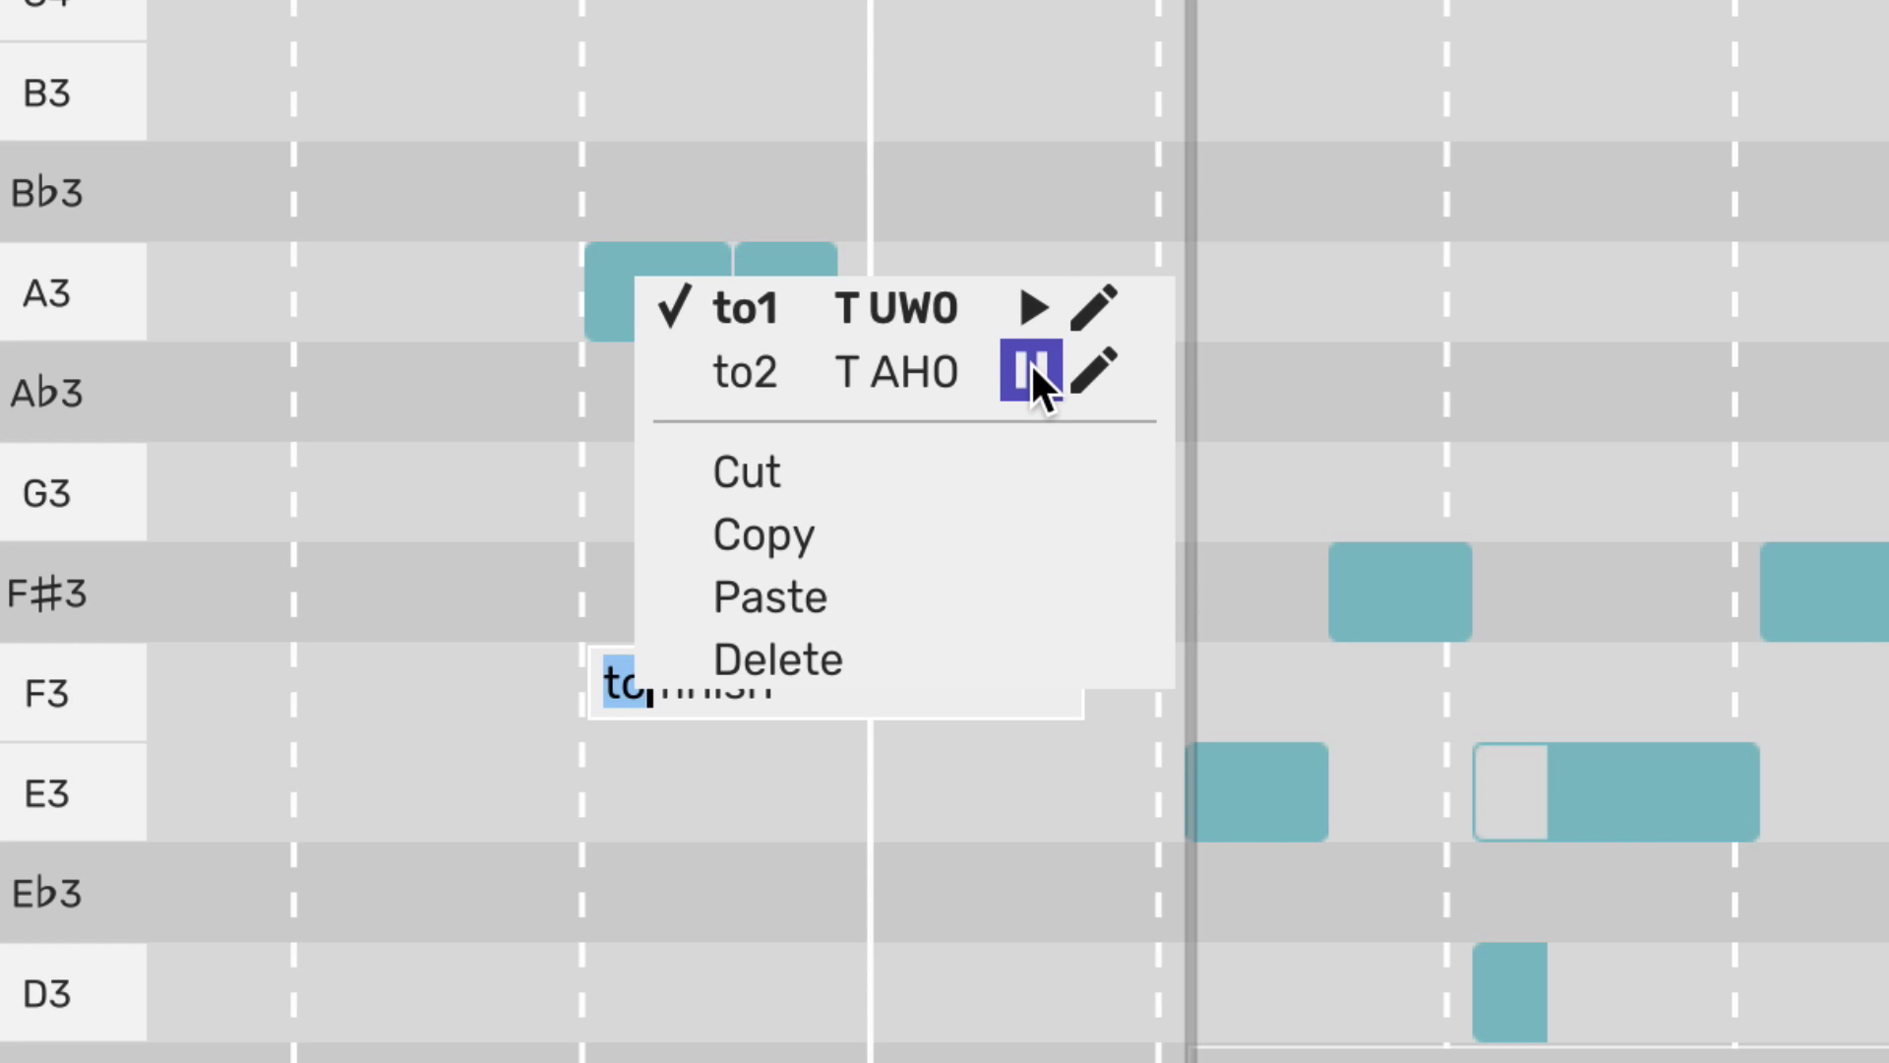
left_click(767, 377)
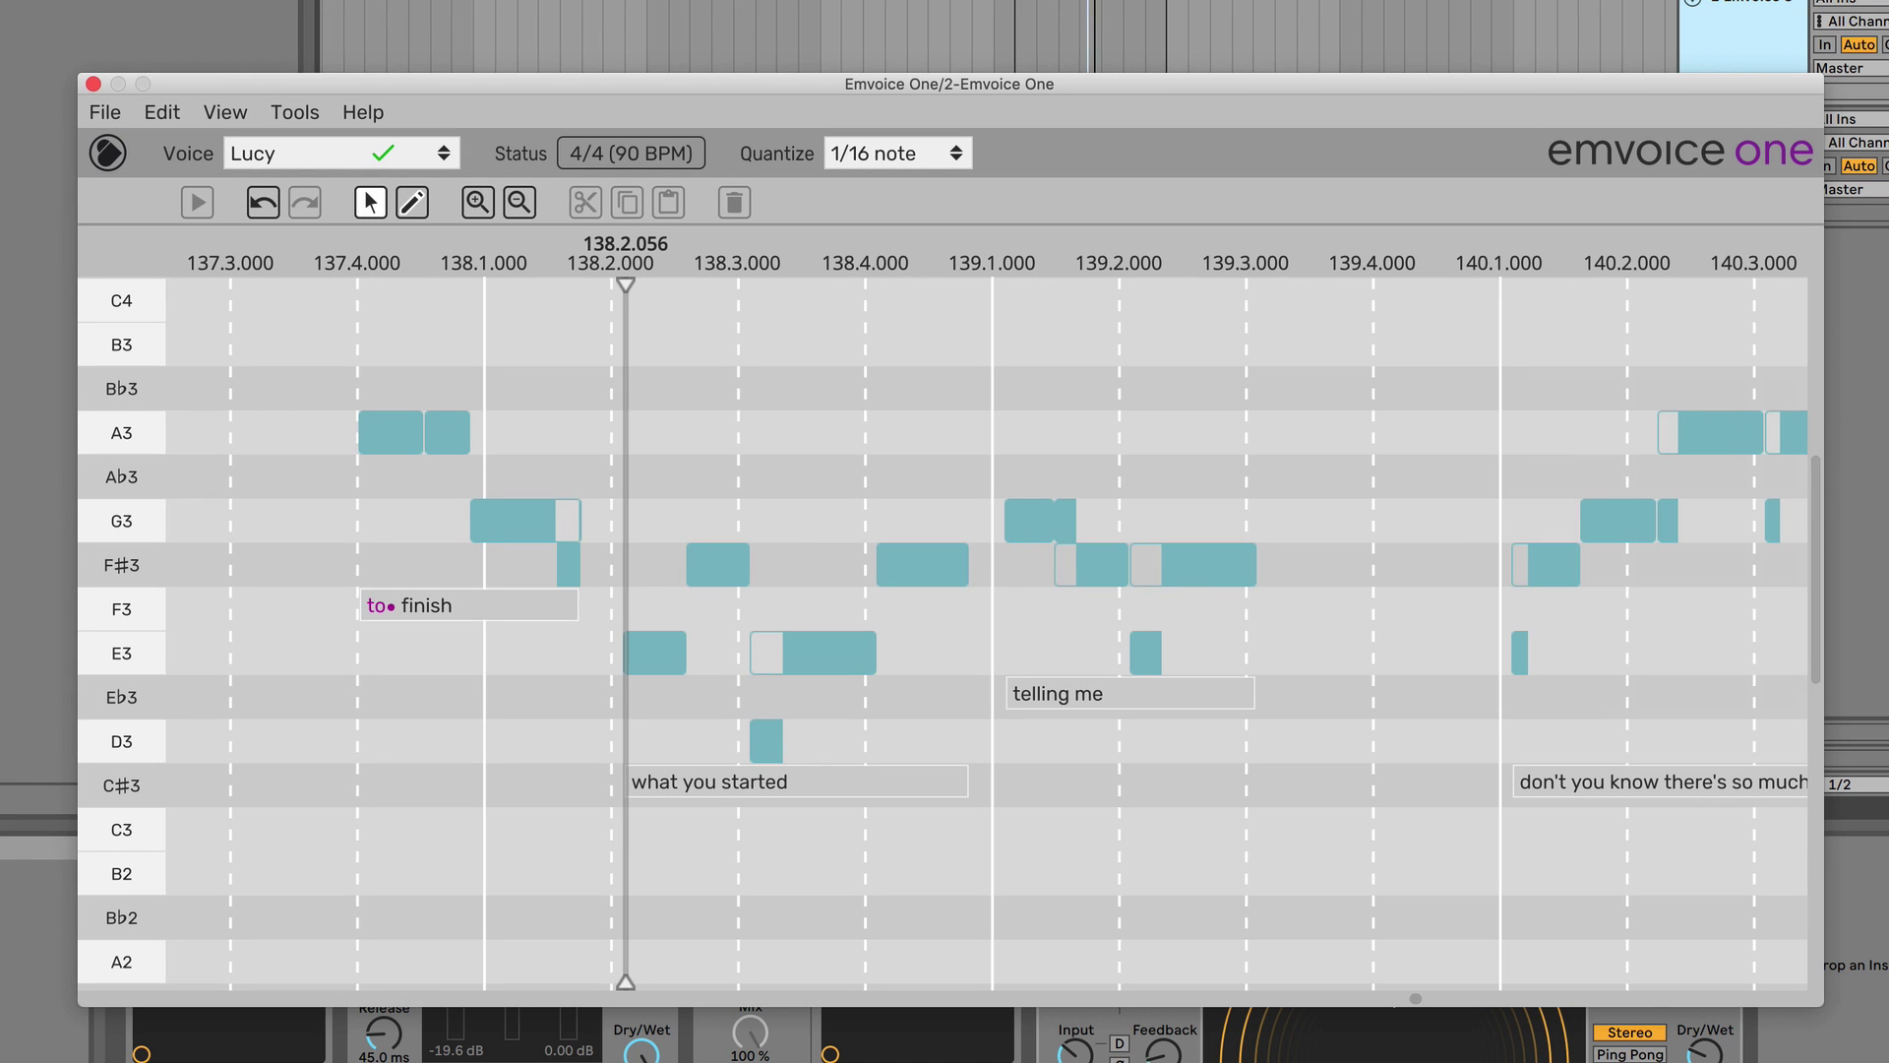
key("space")
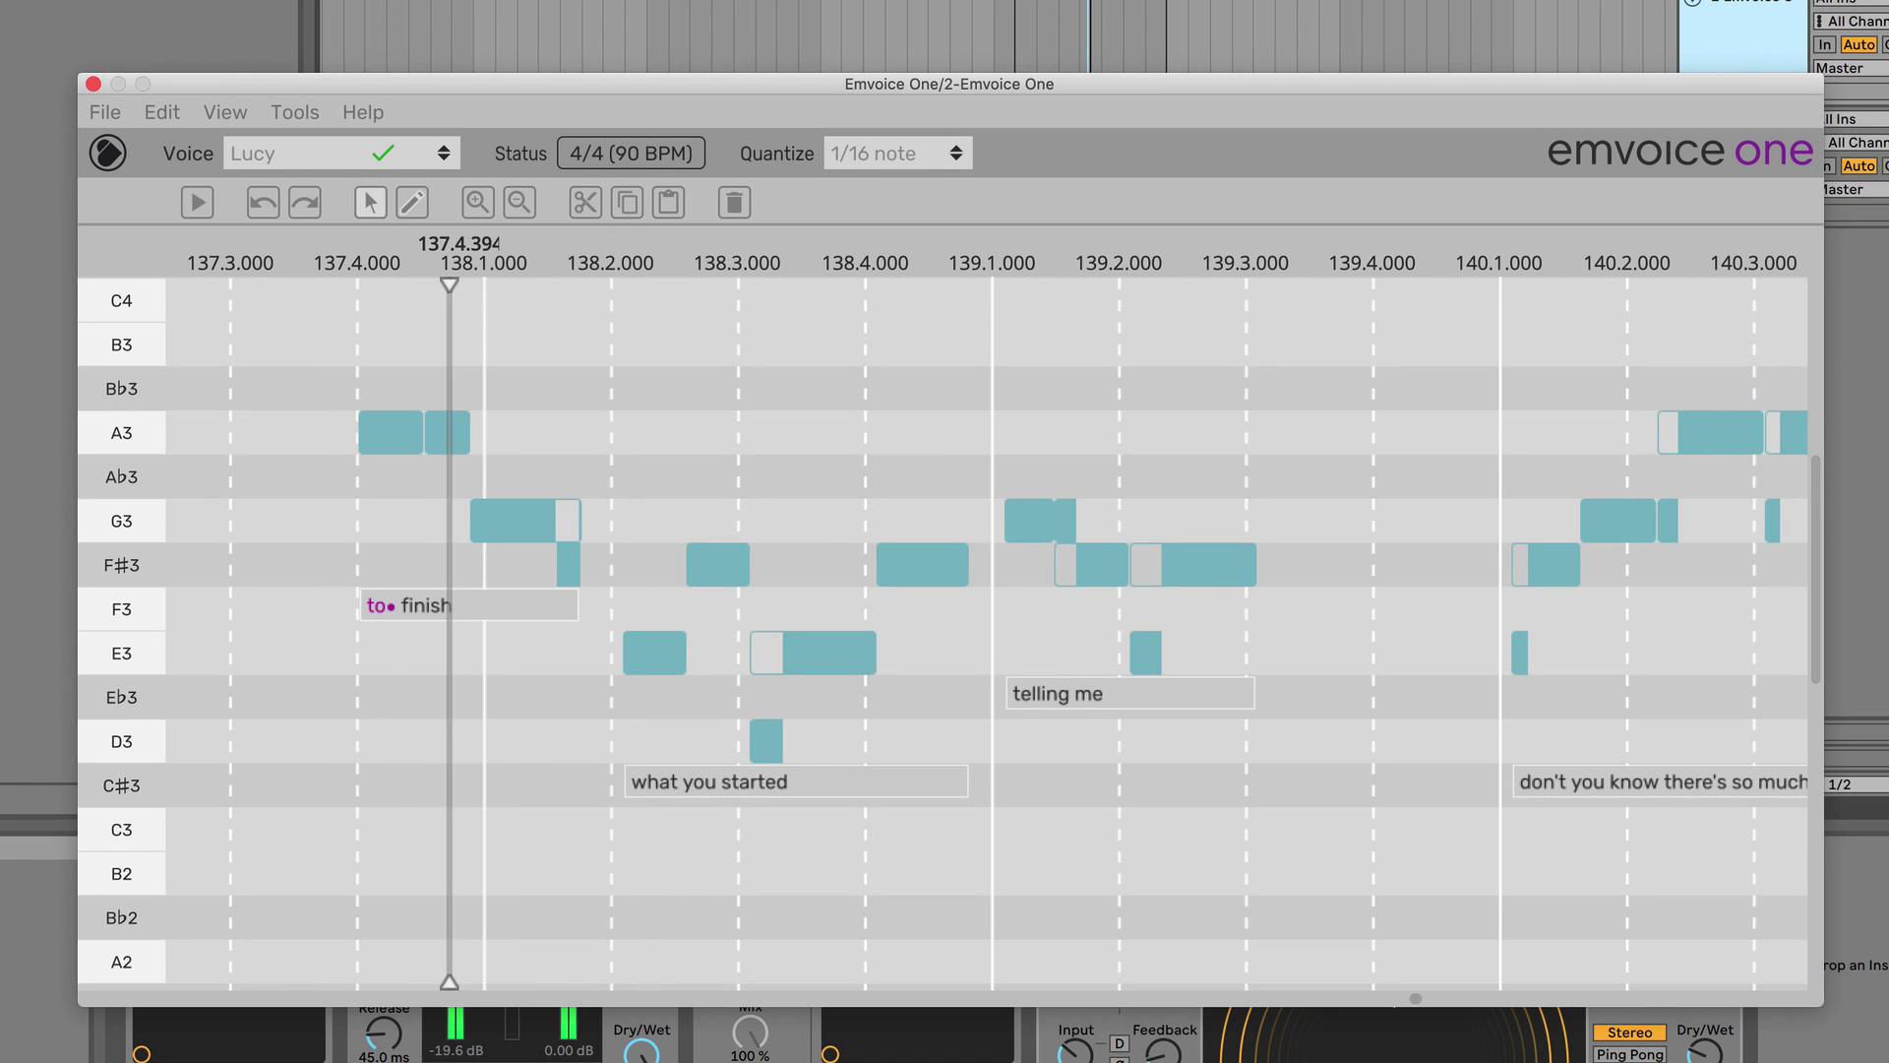
key("space")
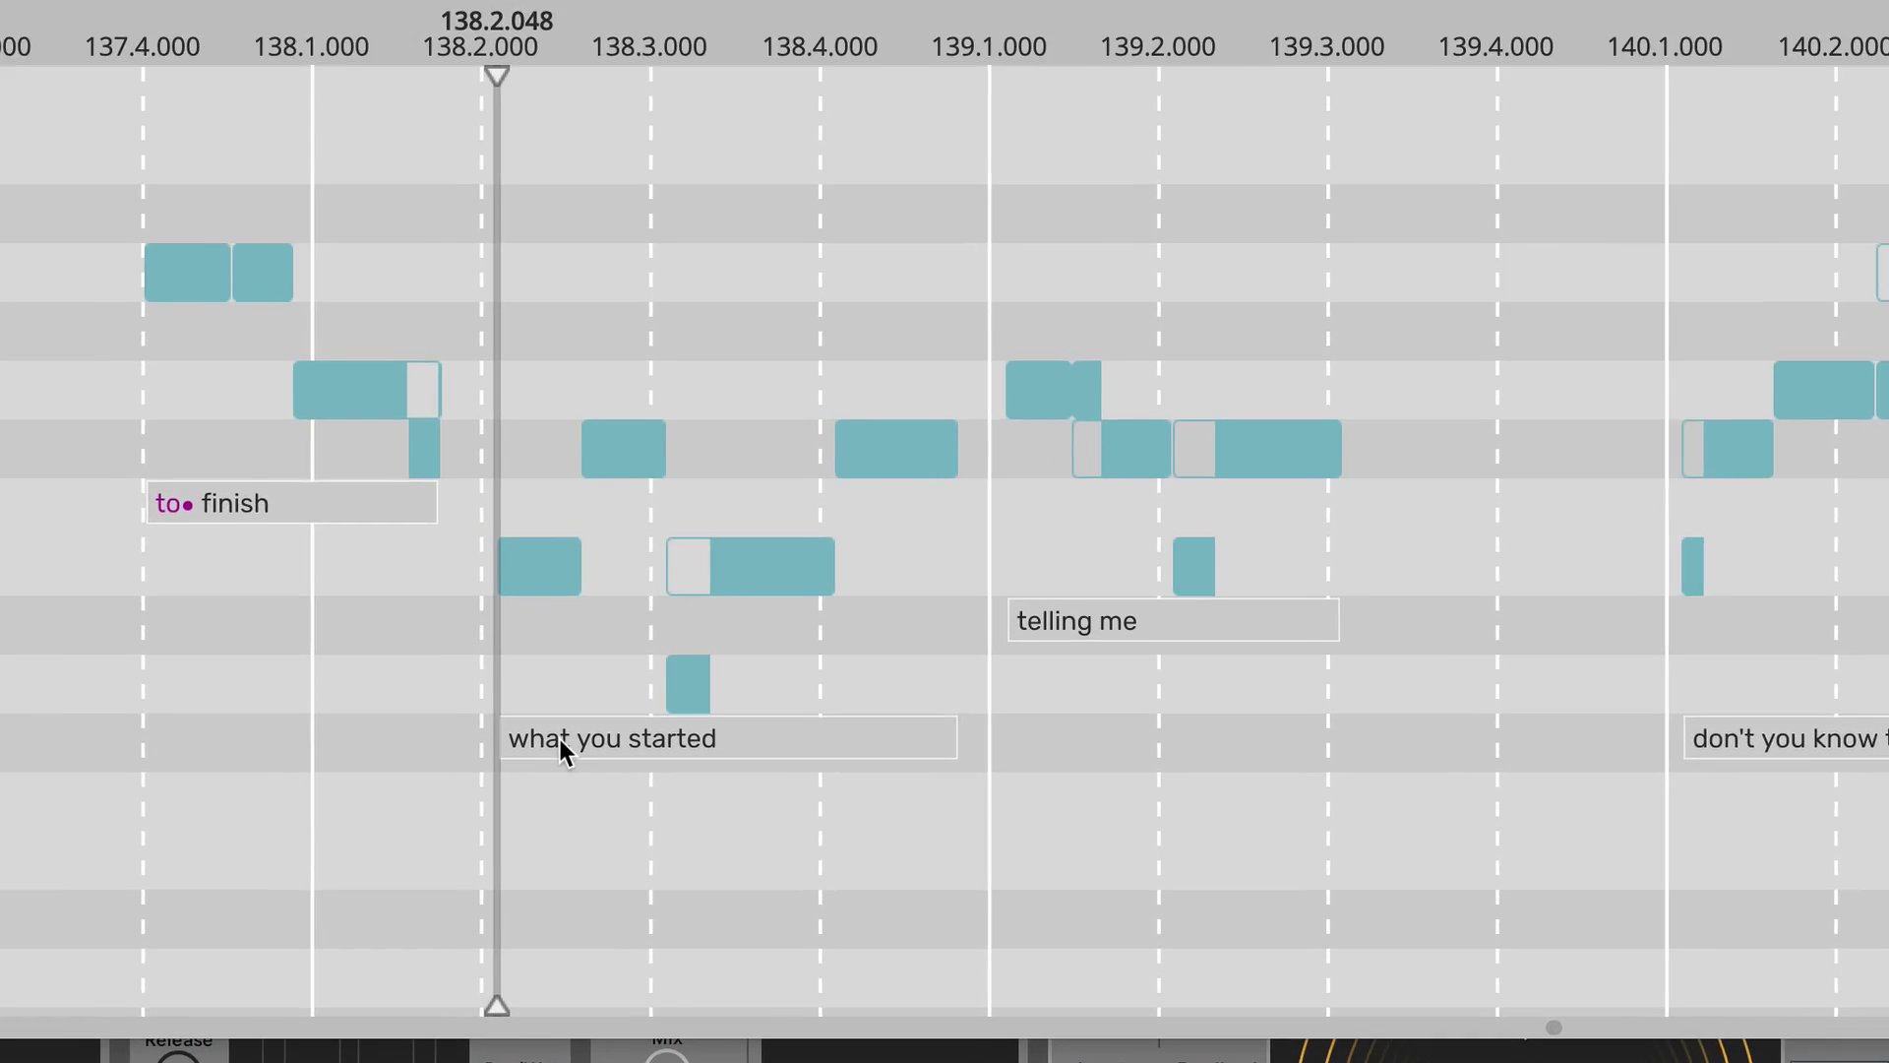
right_click(669, 781)
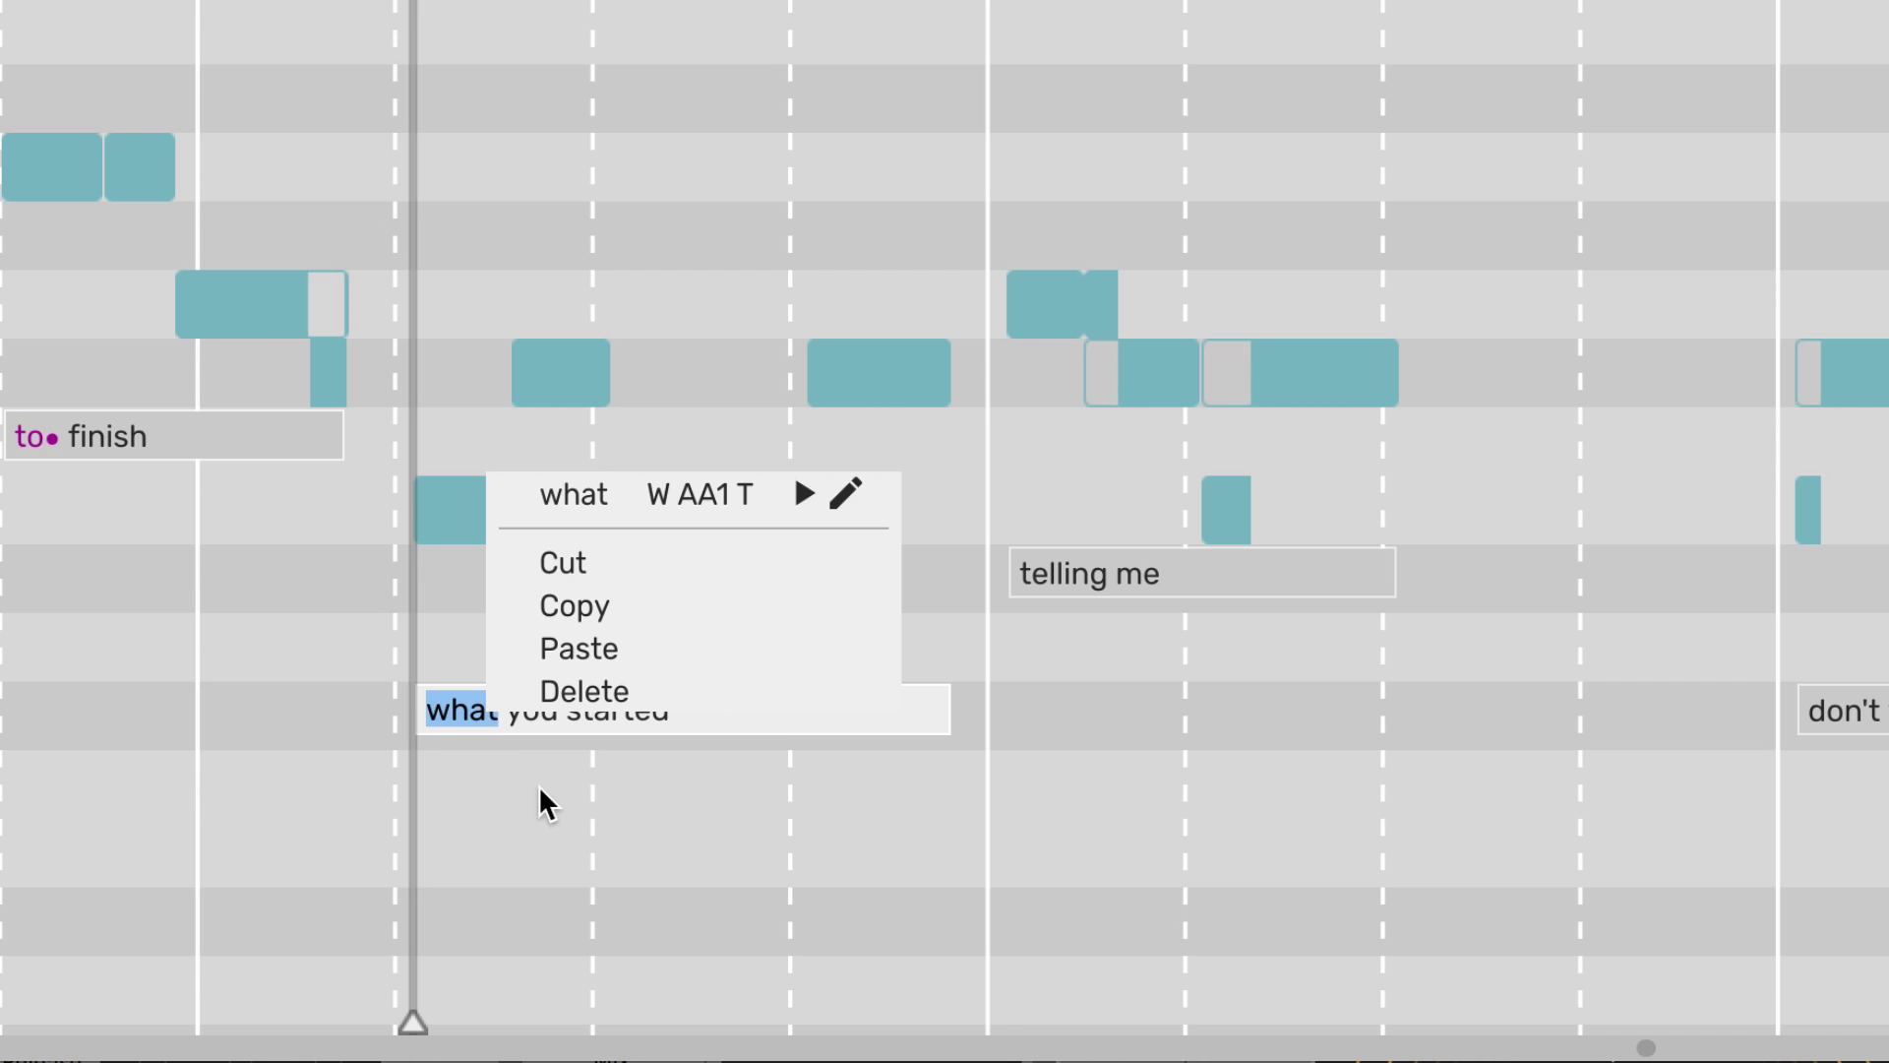
left_click(538, 786)
right_click(526, 706)
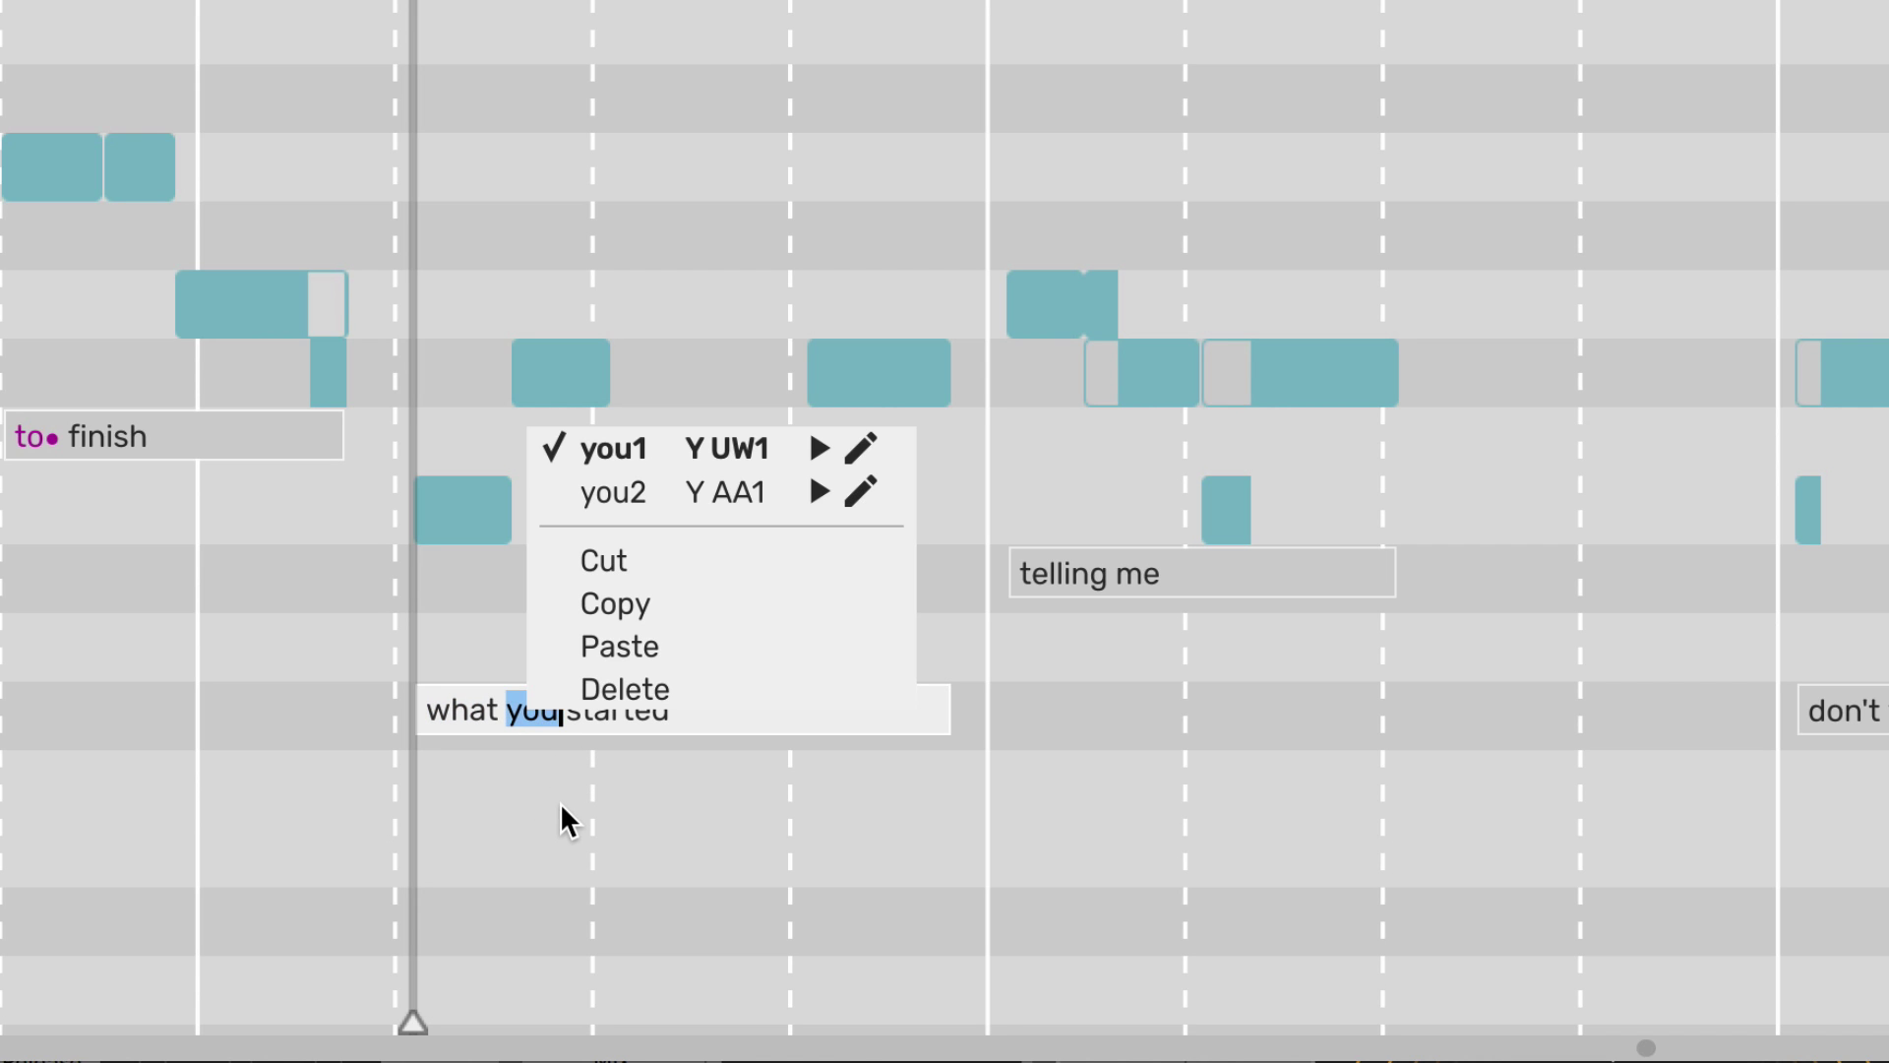
left_click(559, 801)
right_click(629, 691)
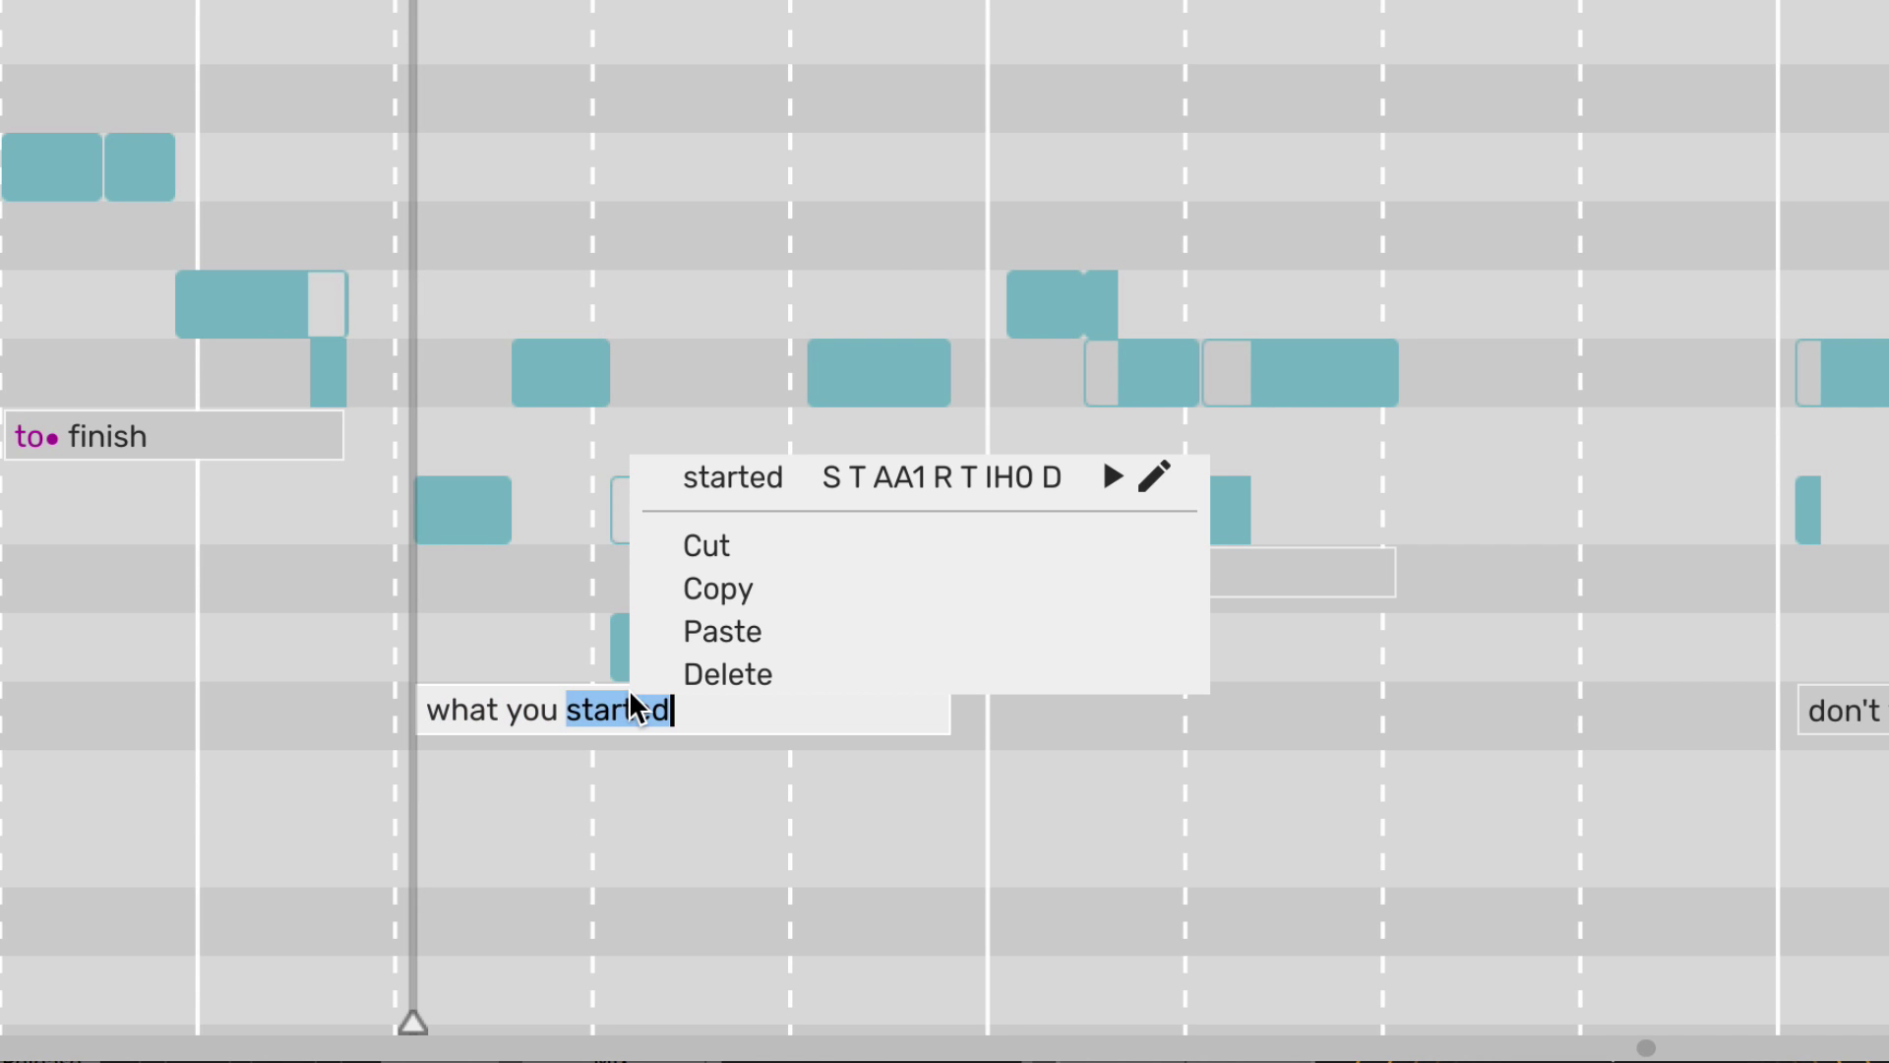
left_click(1010, 793)
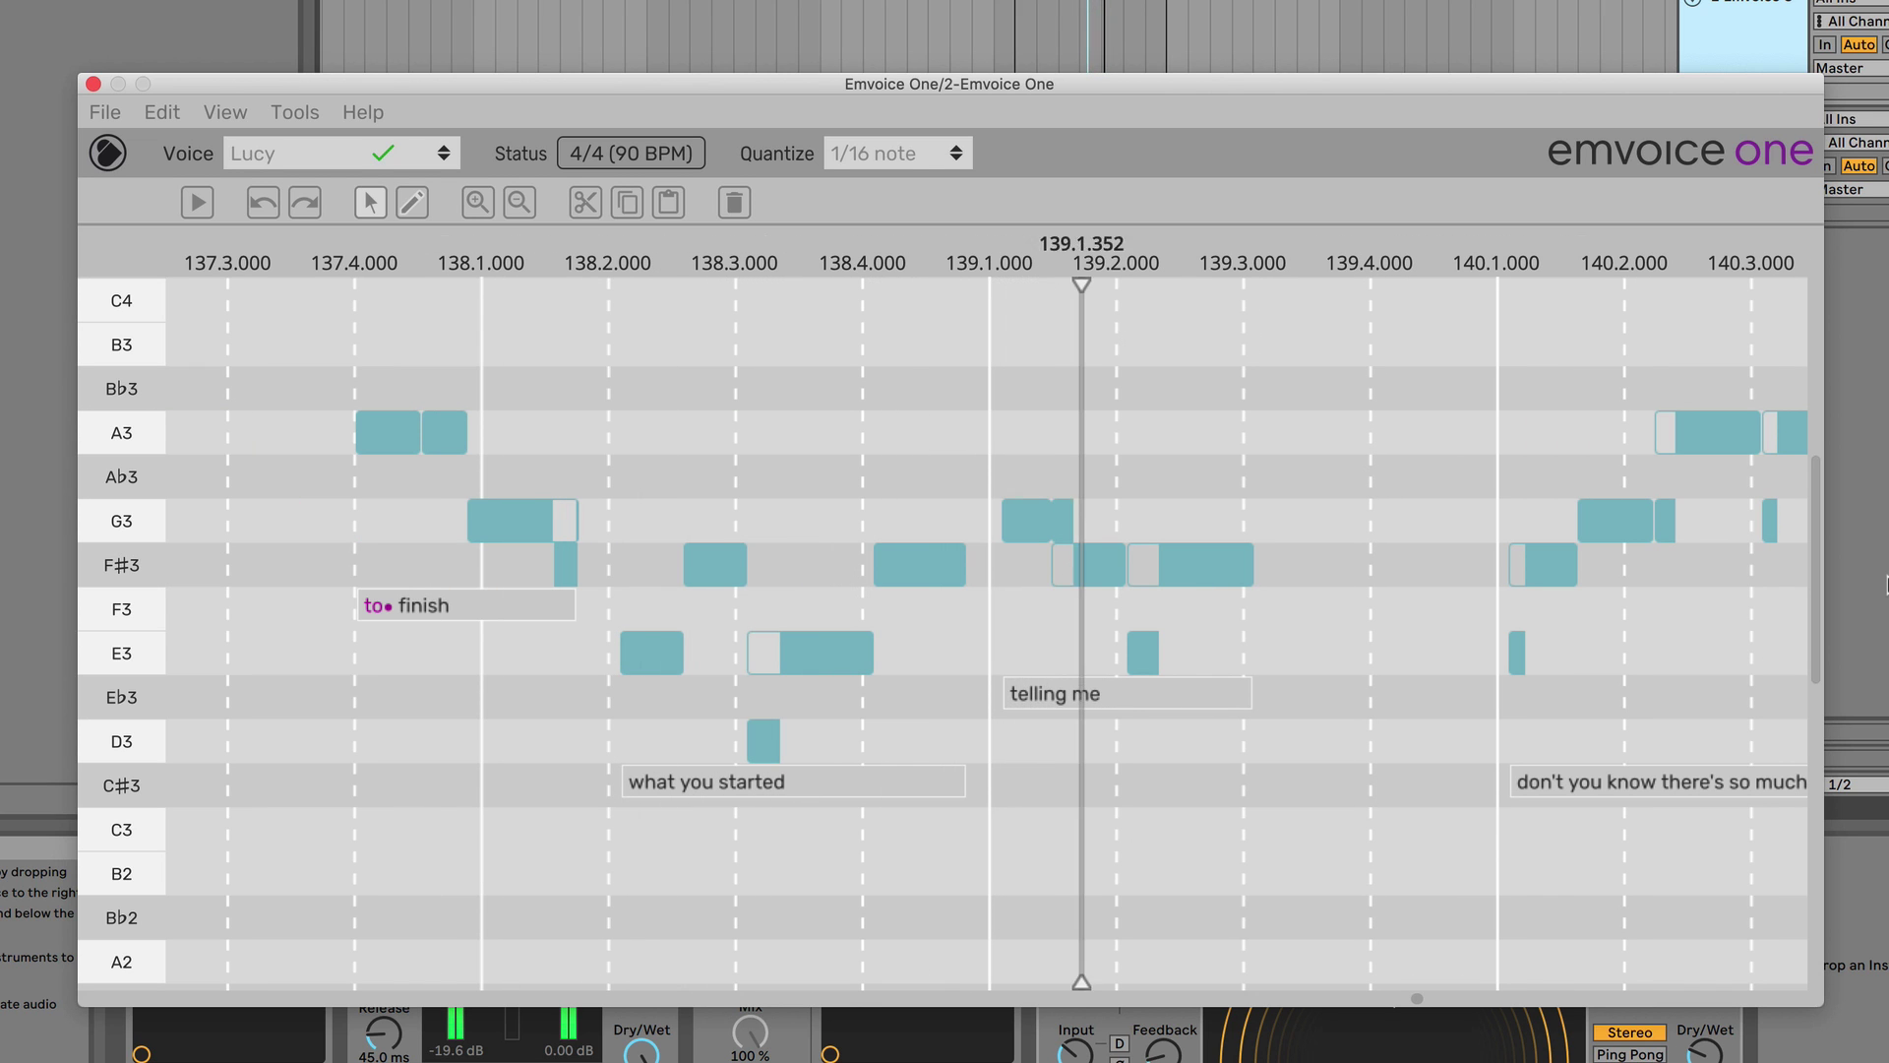
Create a custom what#1 pronunciation, W AA1 D, apply it to 'what', and play it back.
key("space")
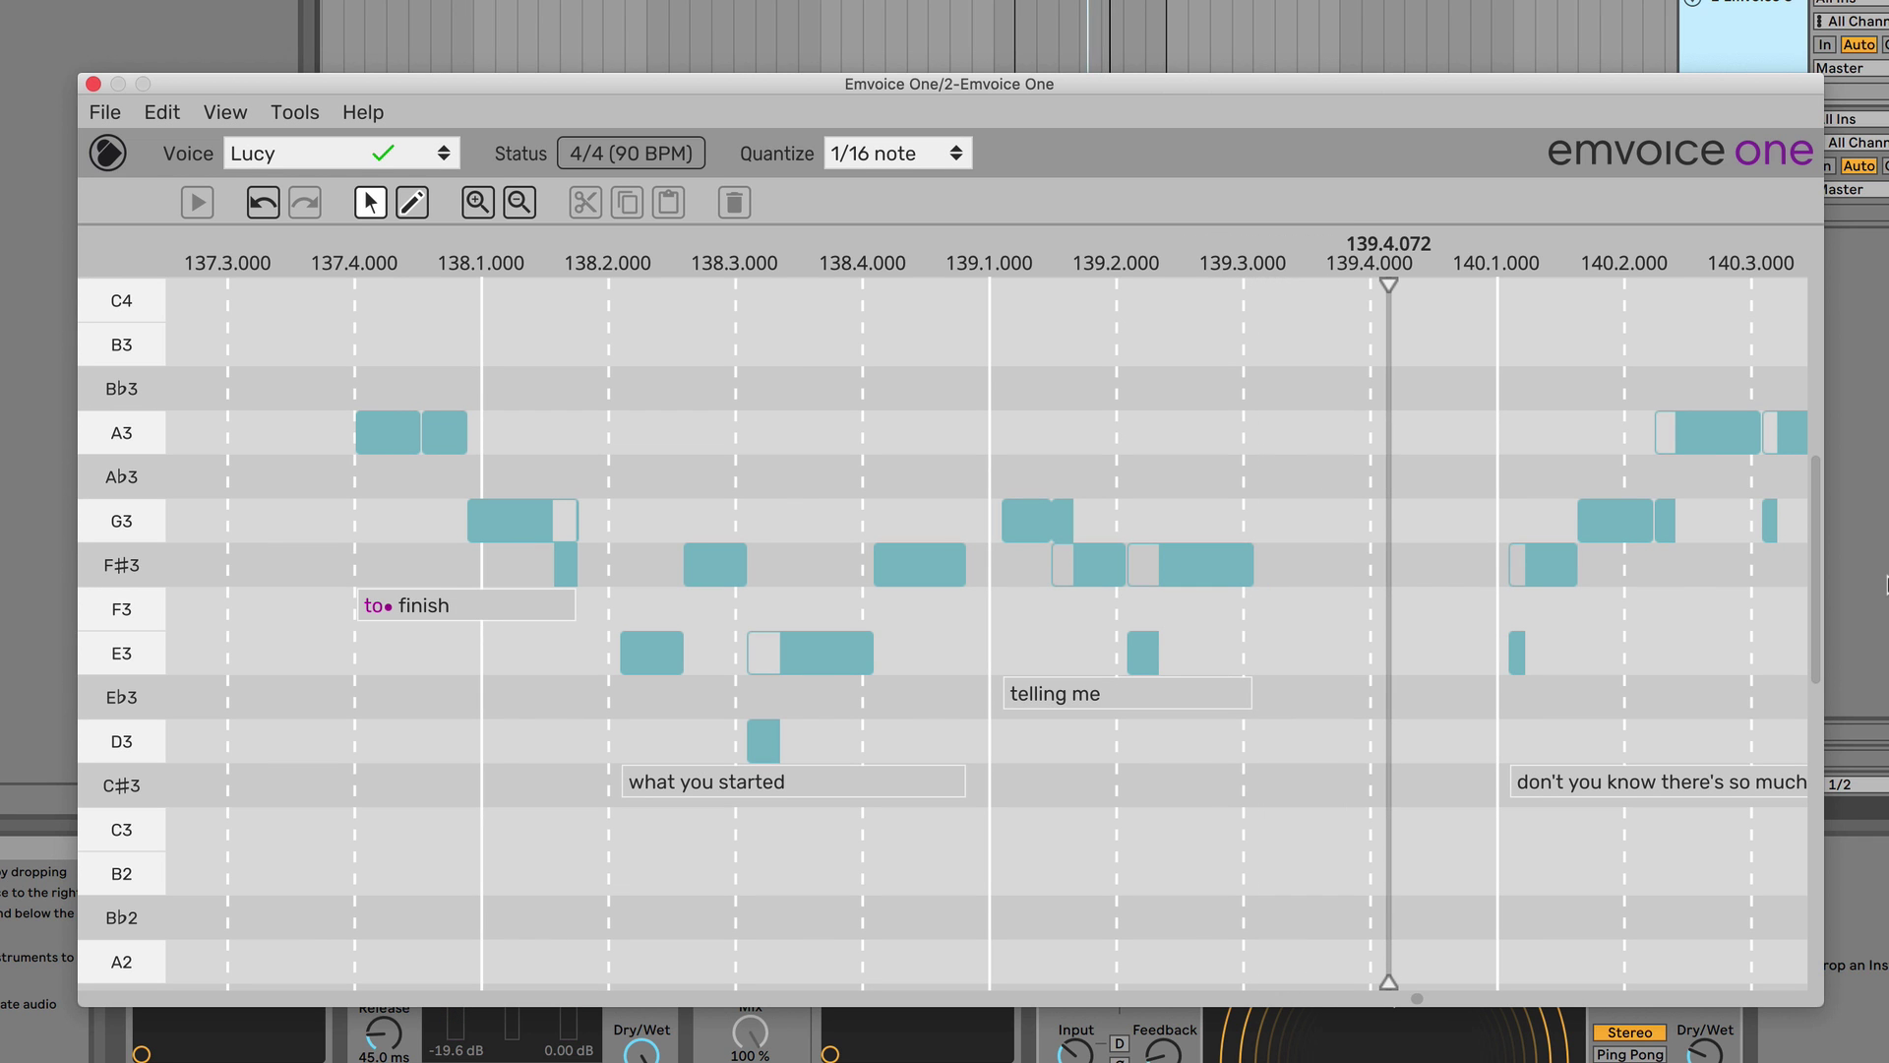
right_click(645, 782)
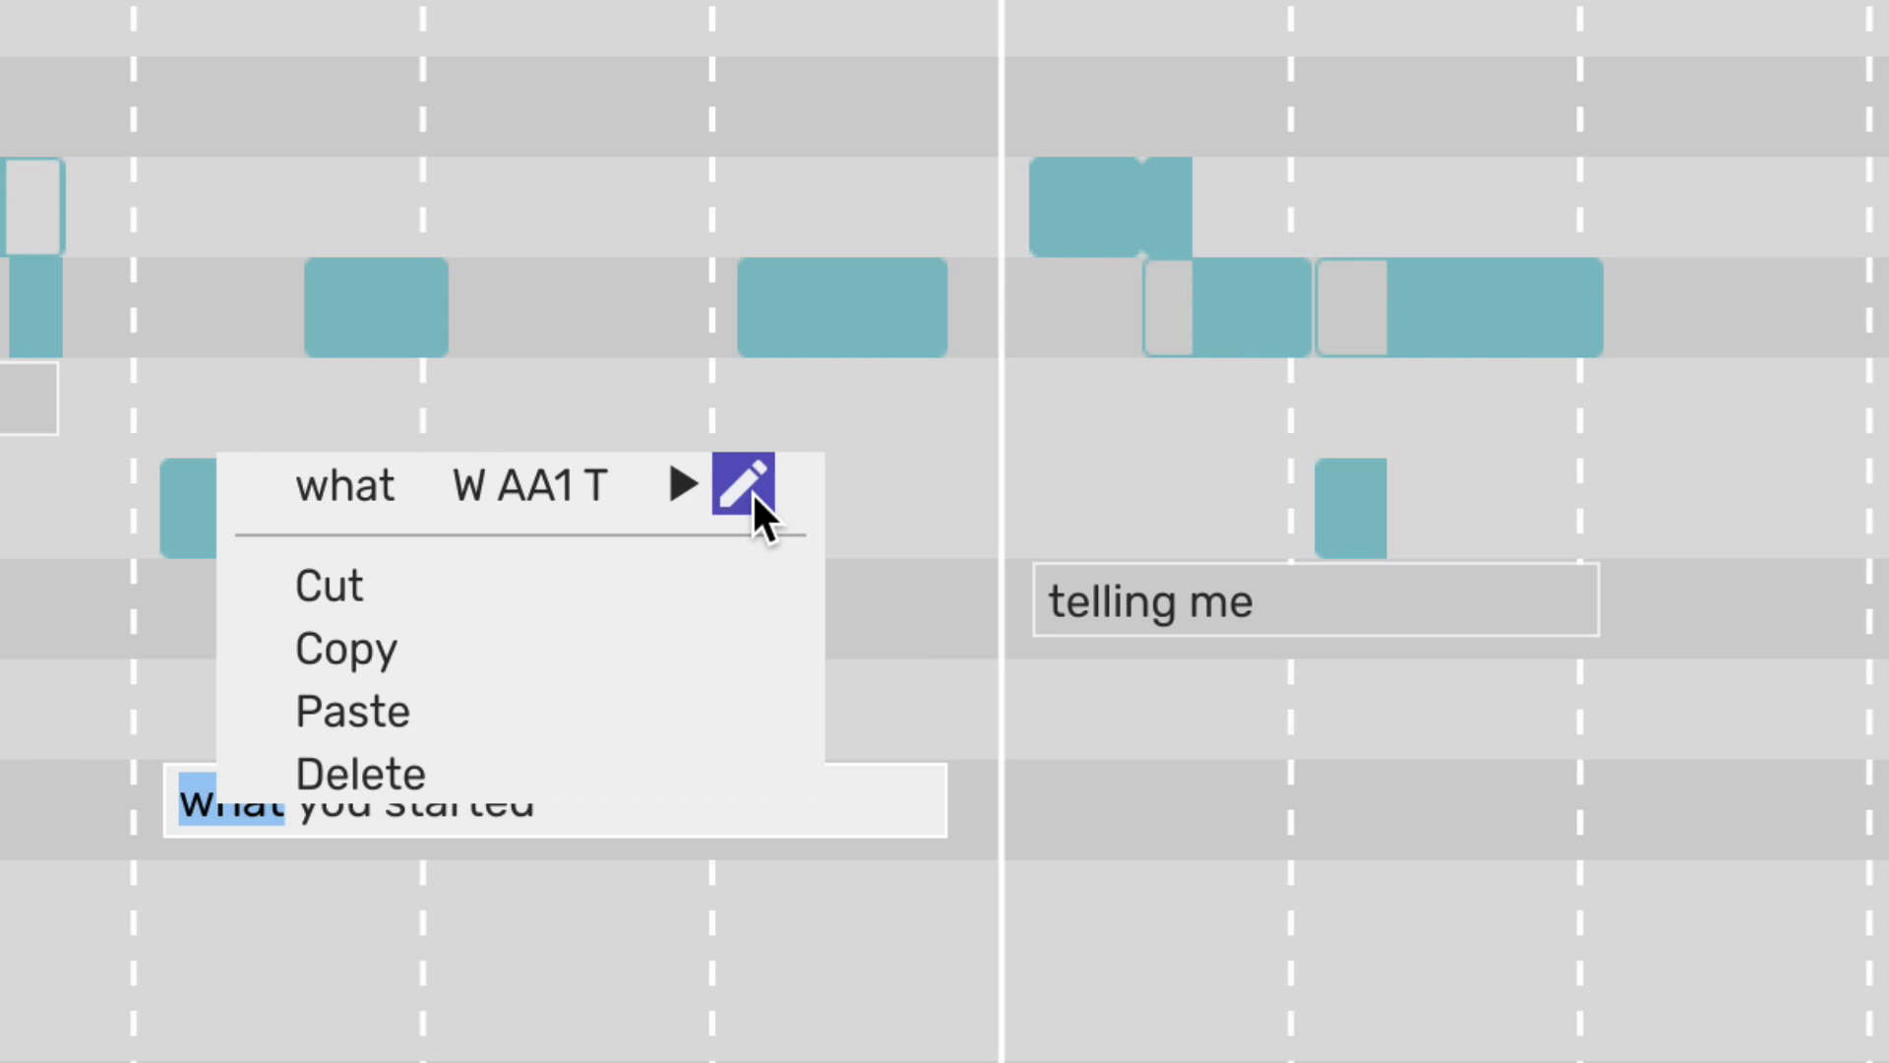
left_click(753, 495)
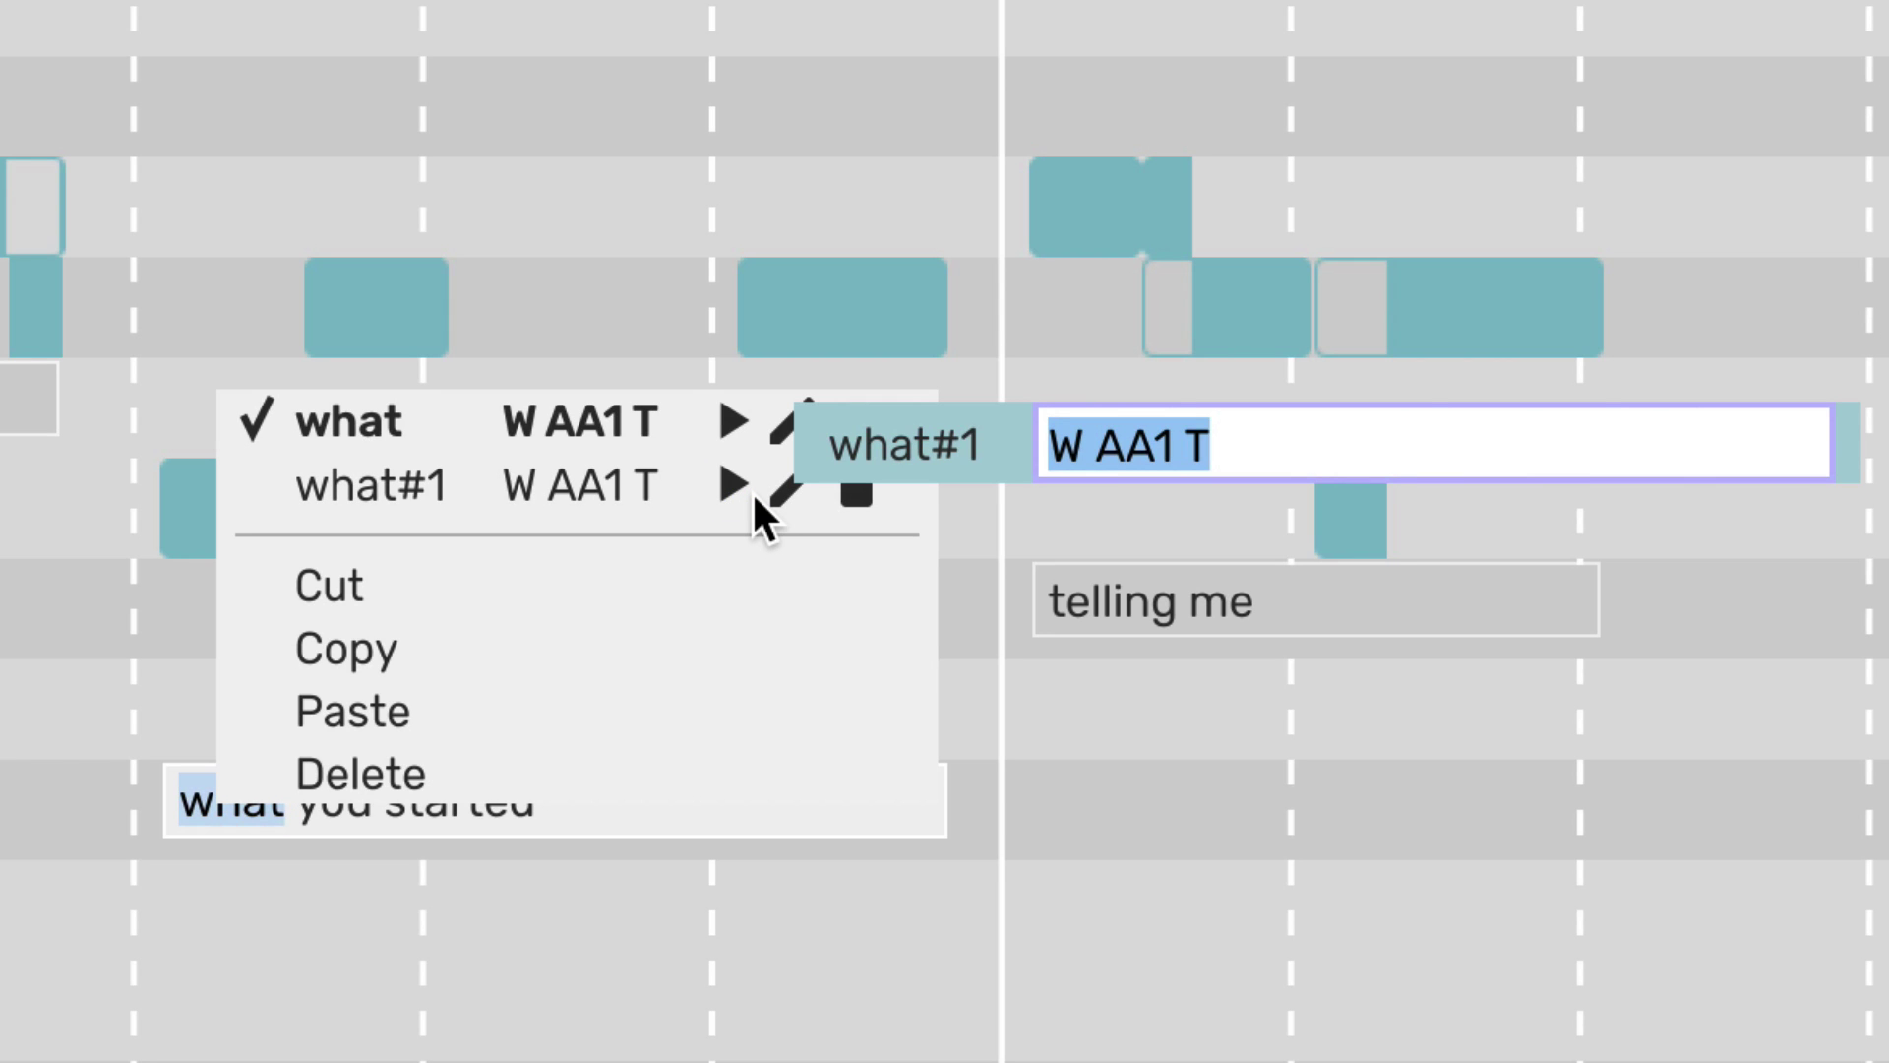
left_click(1227, 444)
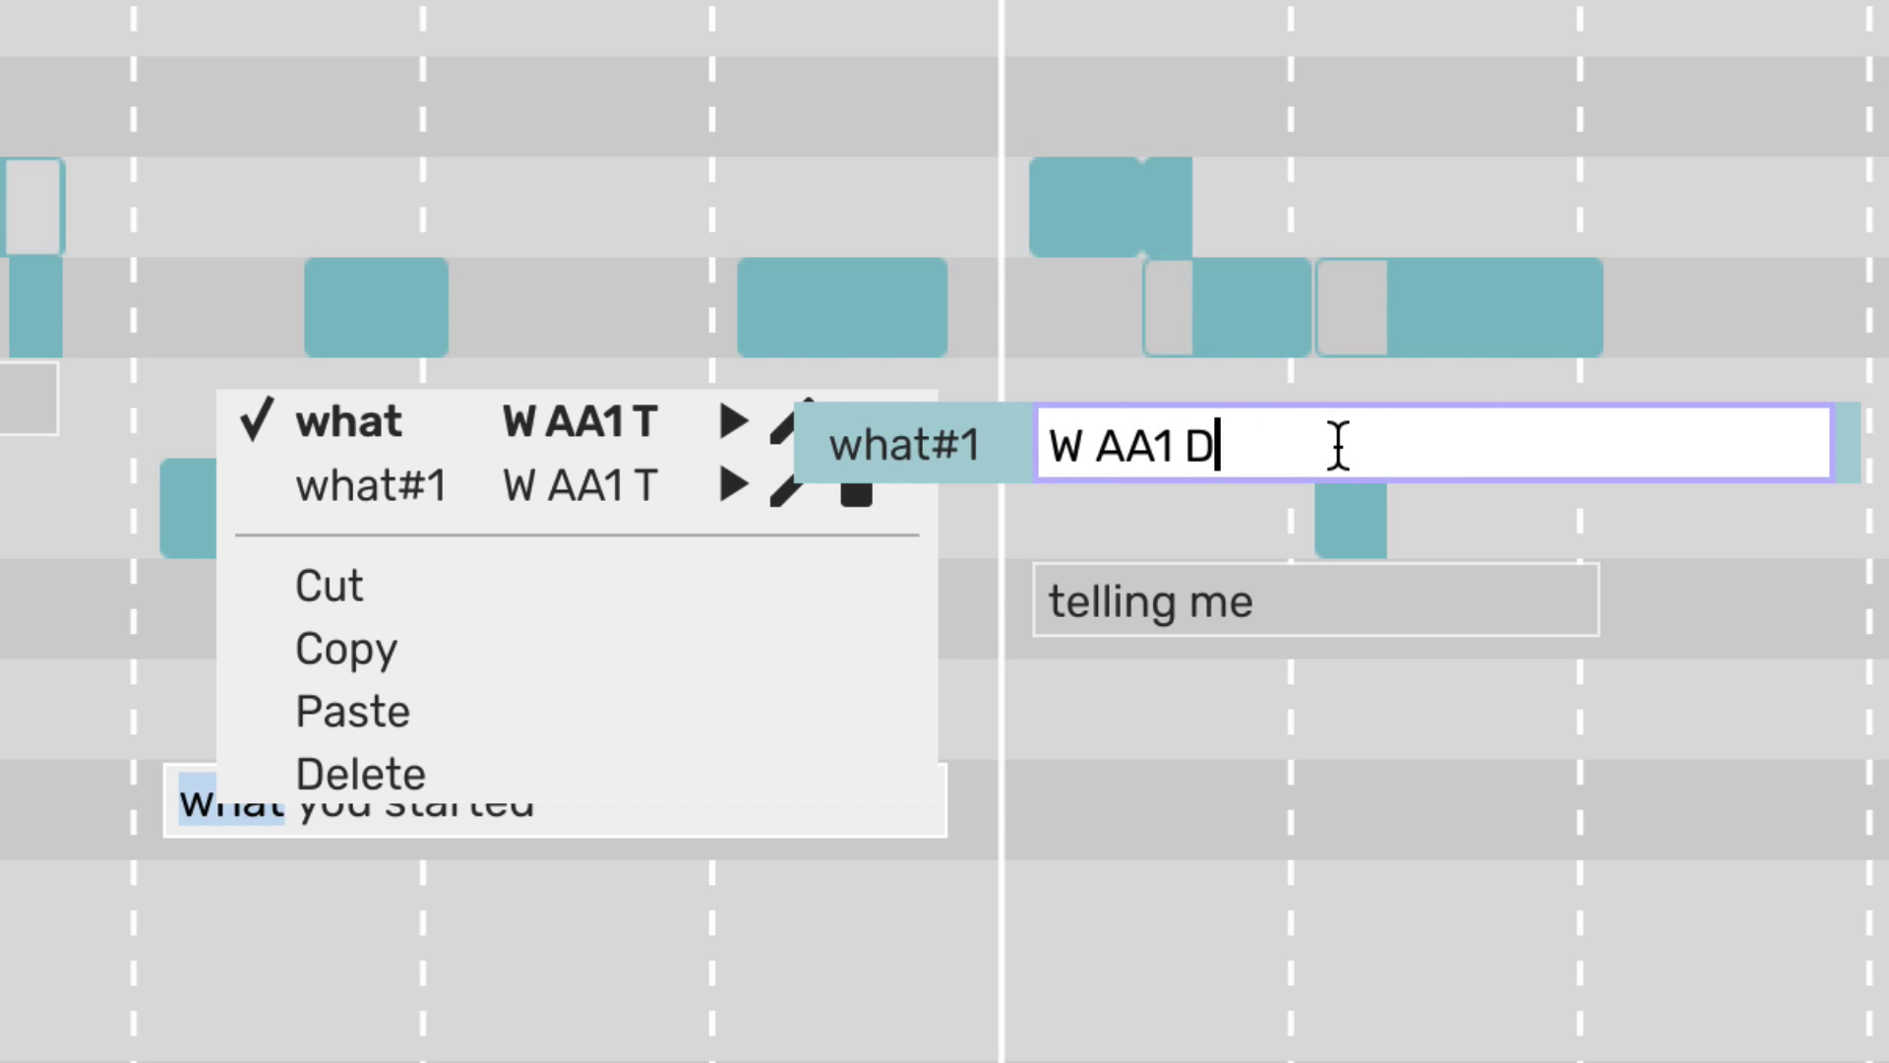
type("D")
key("Return")
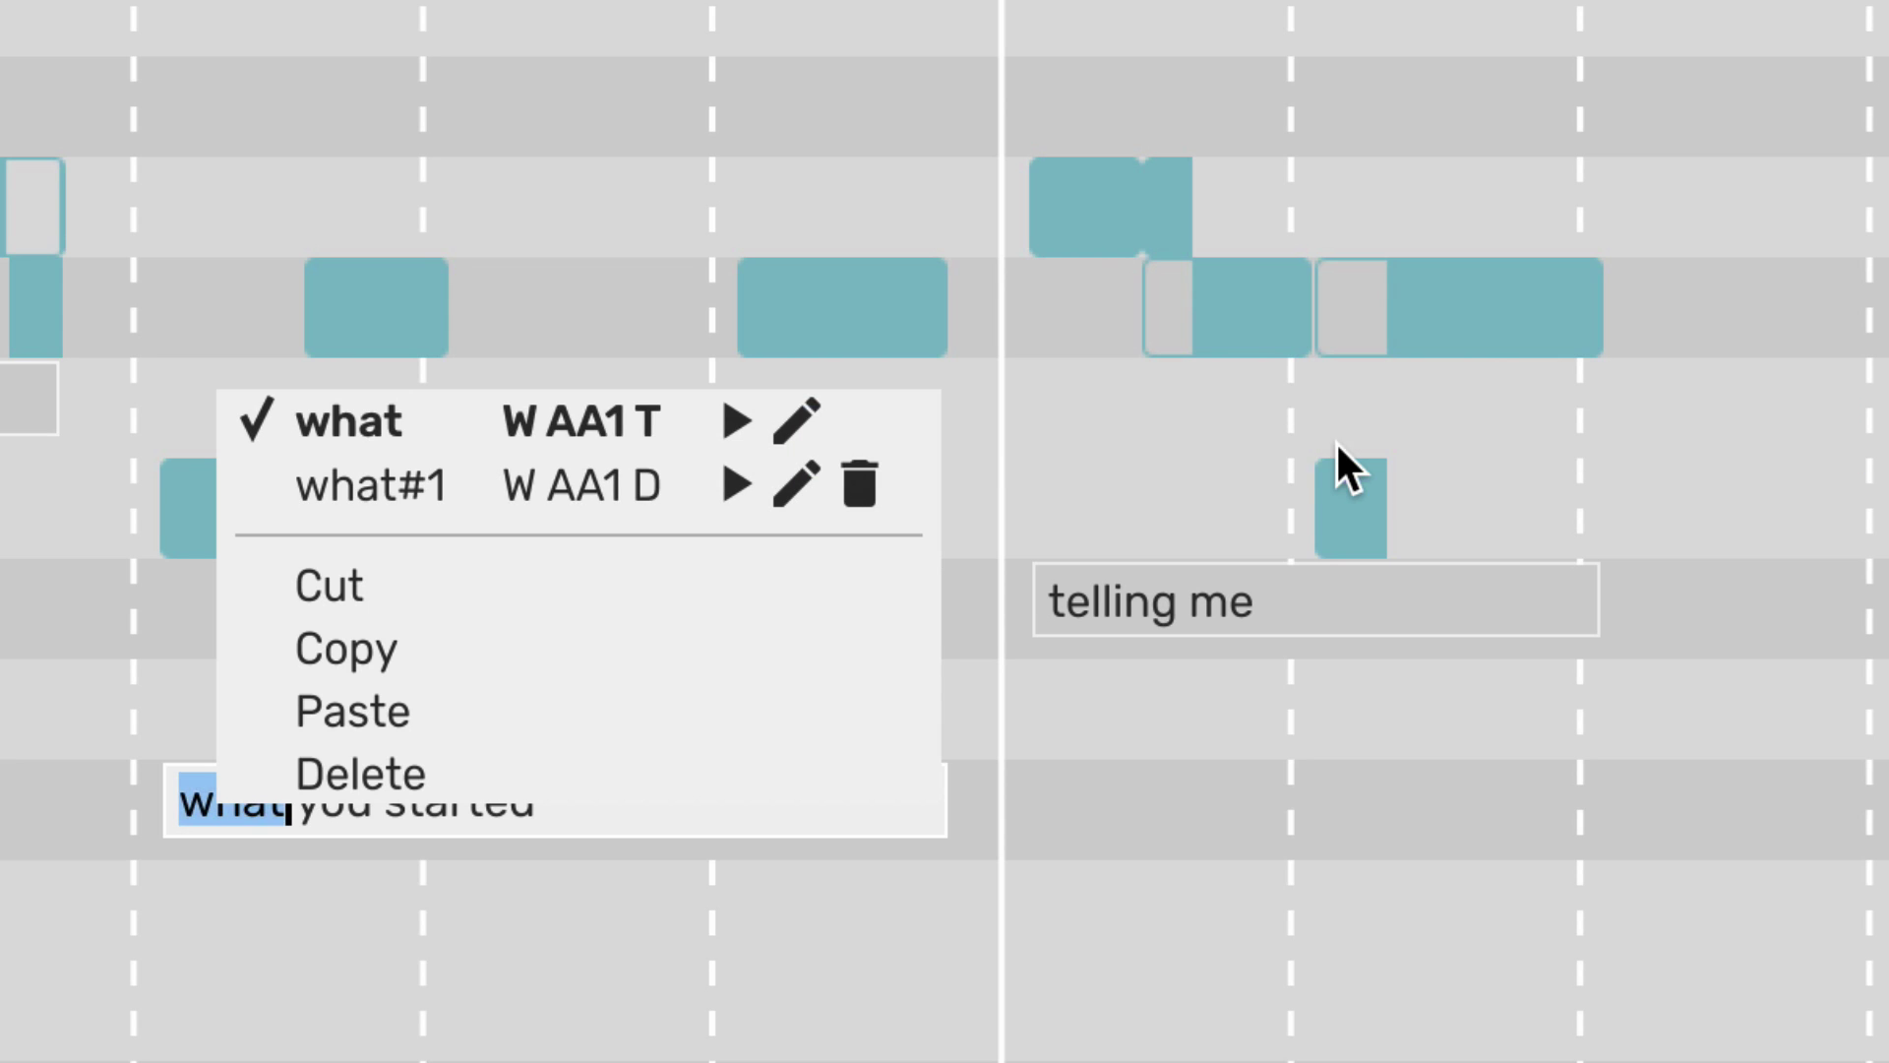
left_click(419, 475)
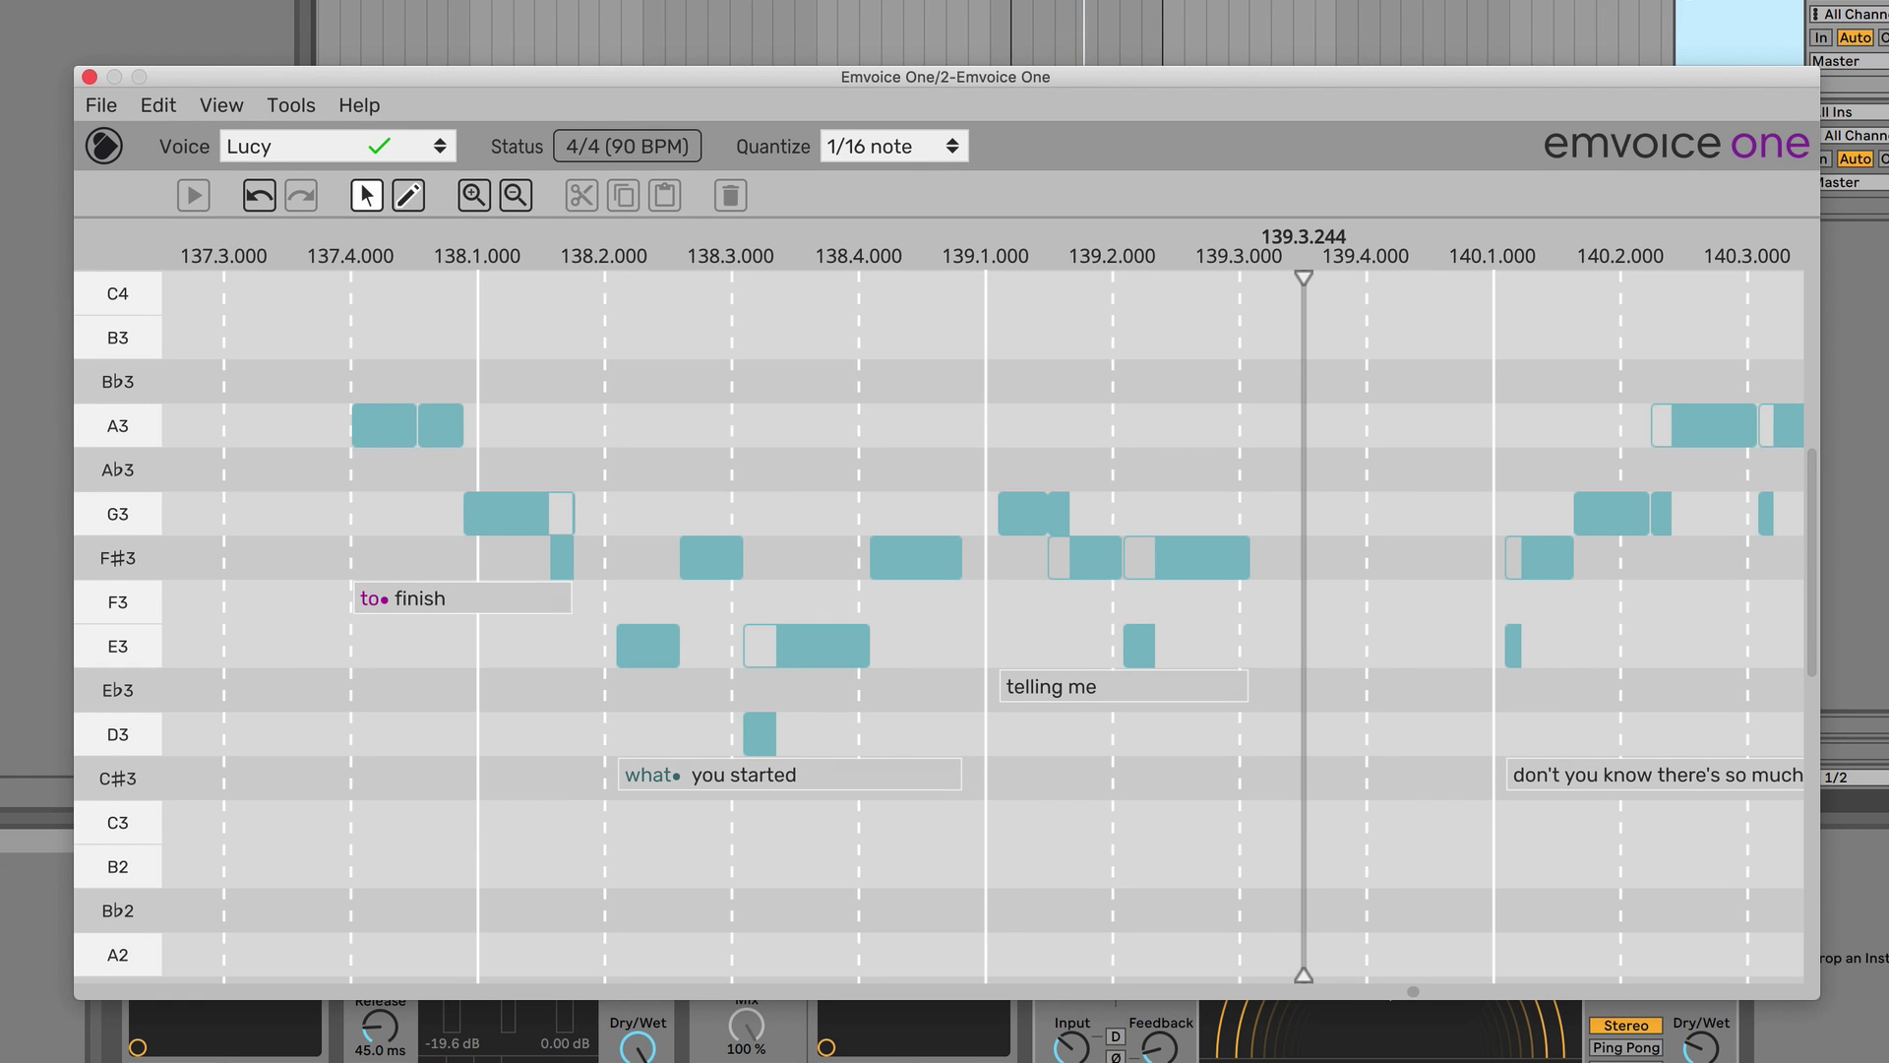
key("space")
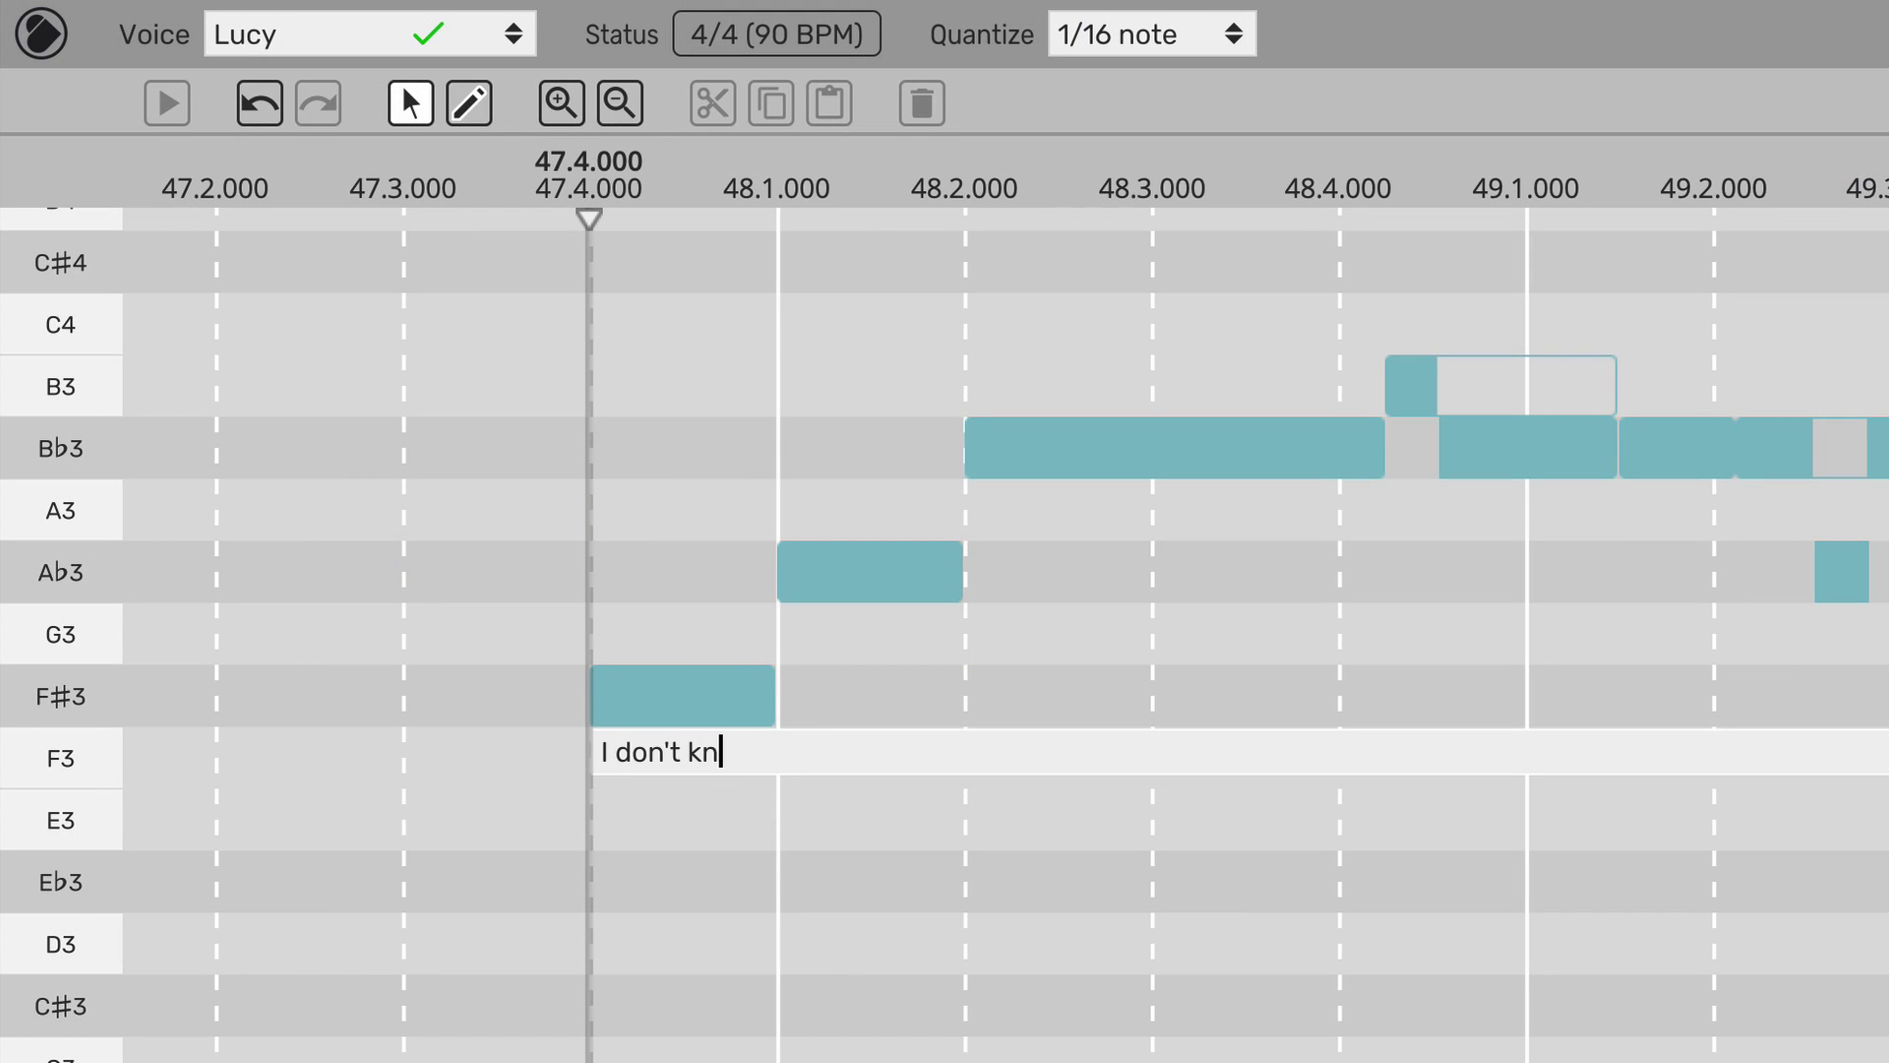
Commit 'I don't know what to do', give 'what' the what#1 (W AA1 D) pronunciation, and play it.
key("Return")
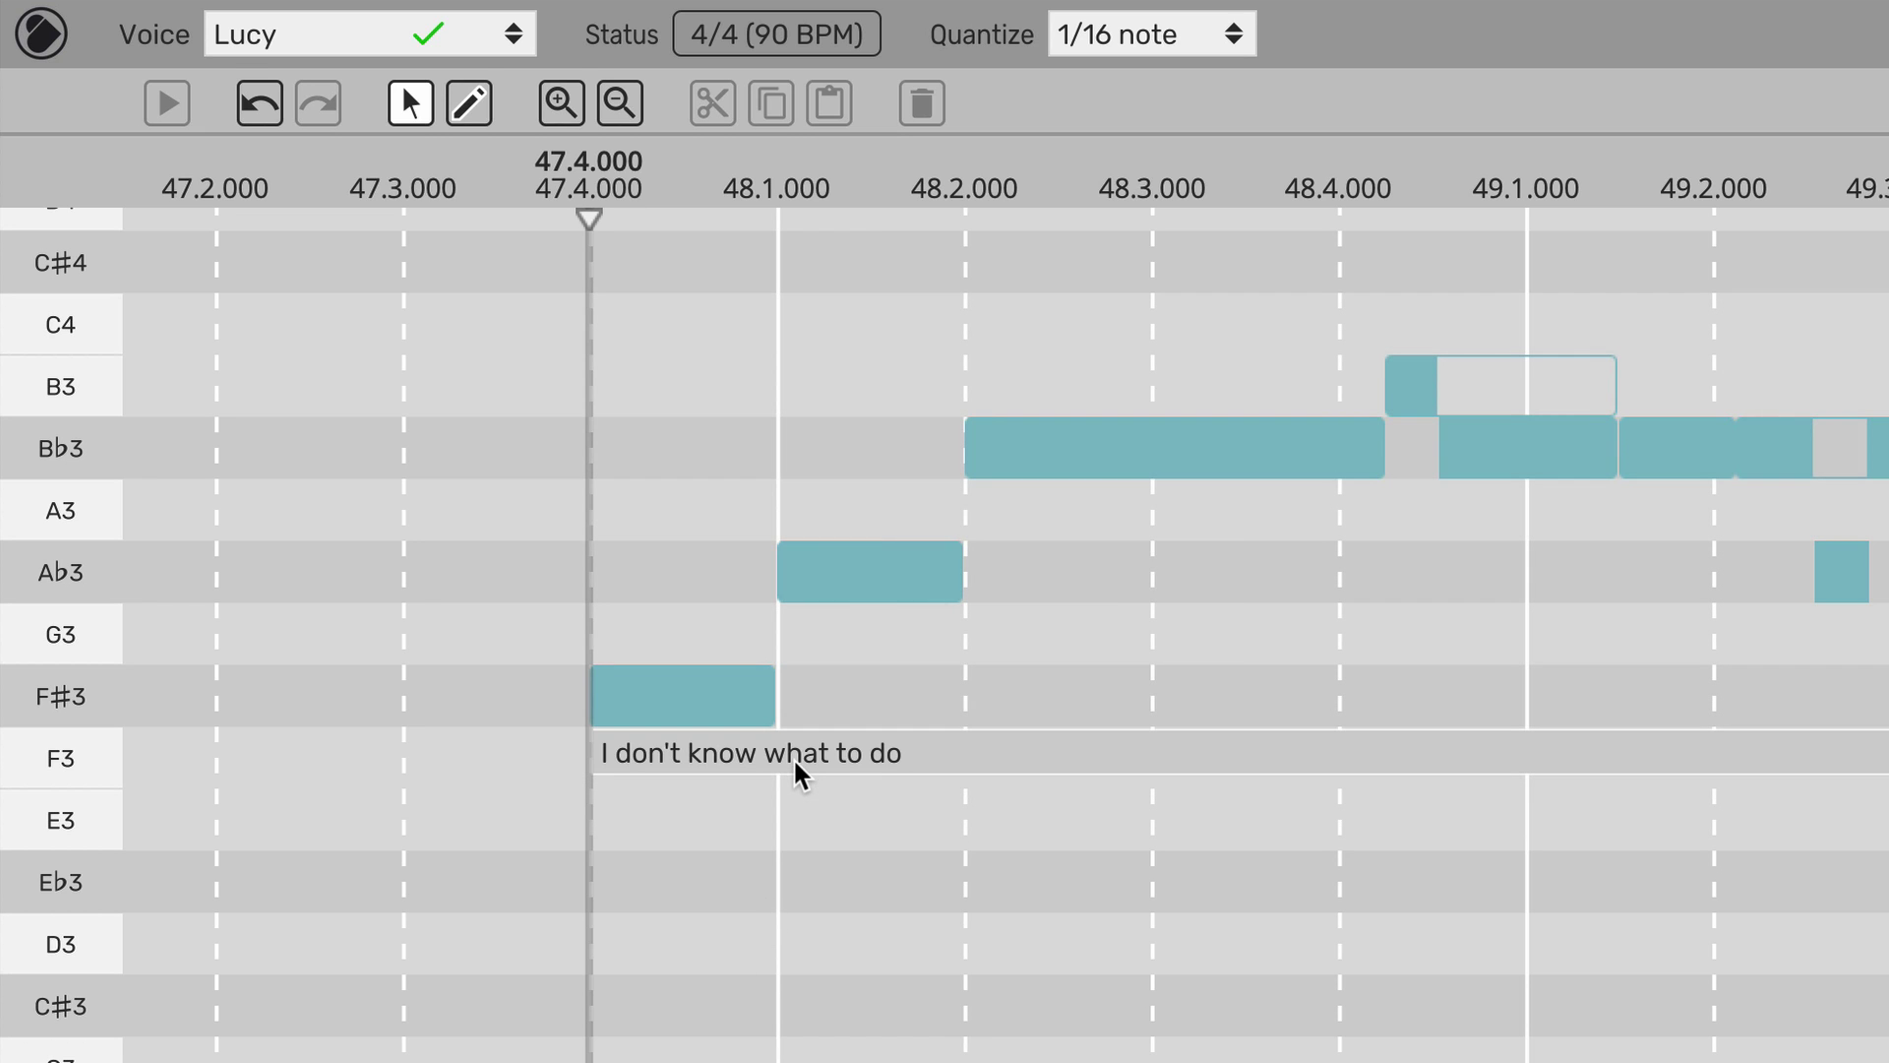
right_click(793, 757)
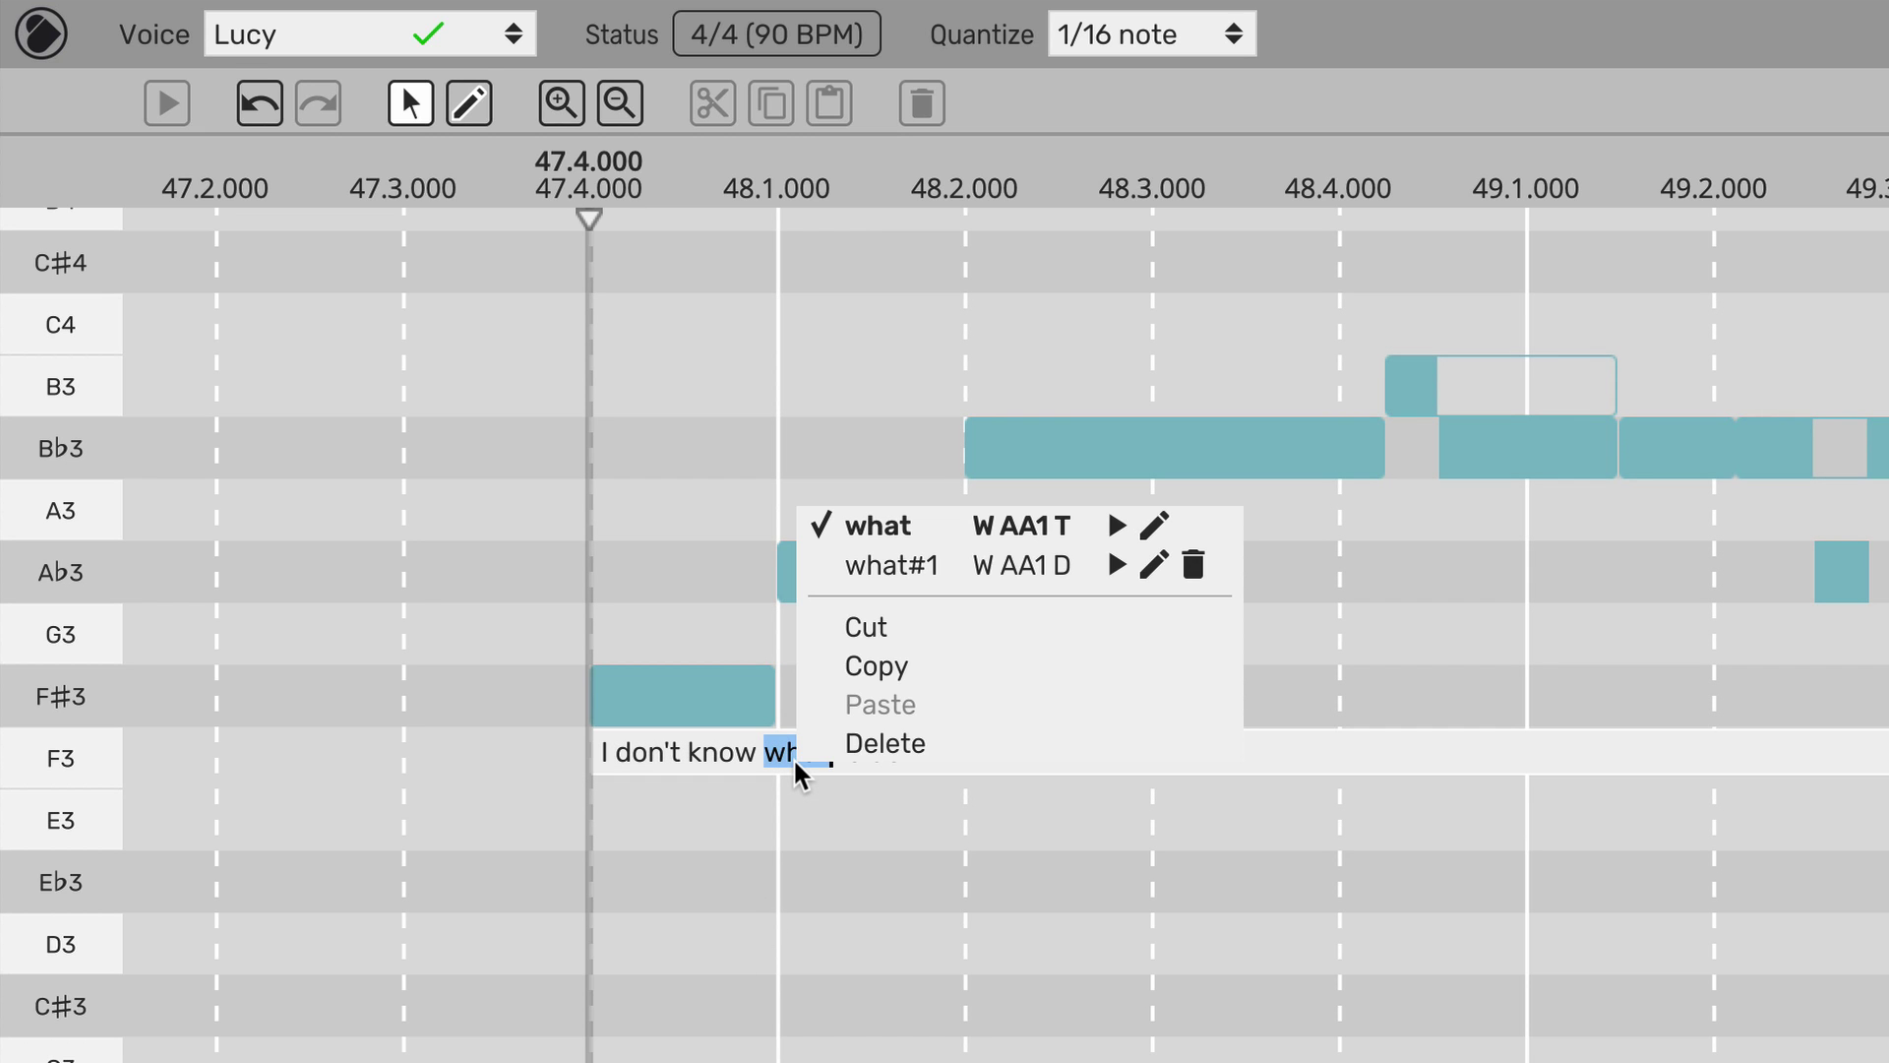
left_click(935, 566)
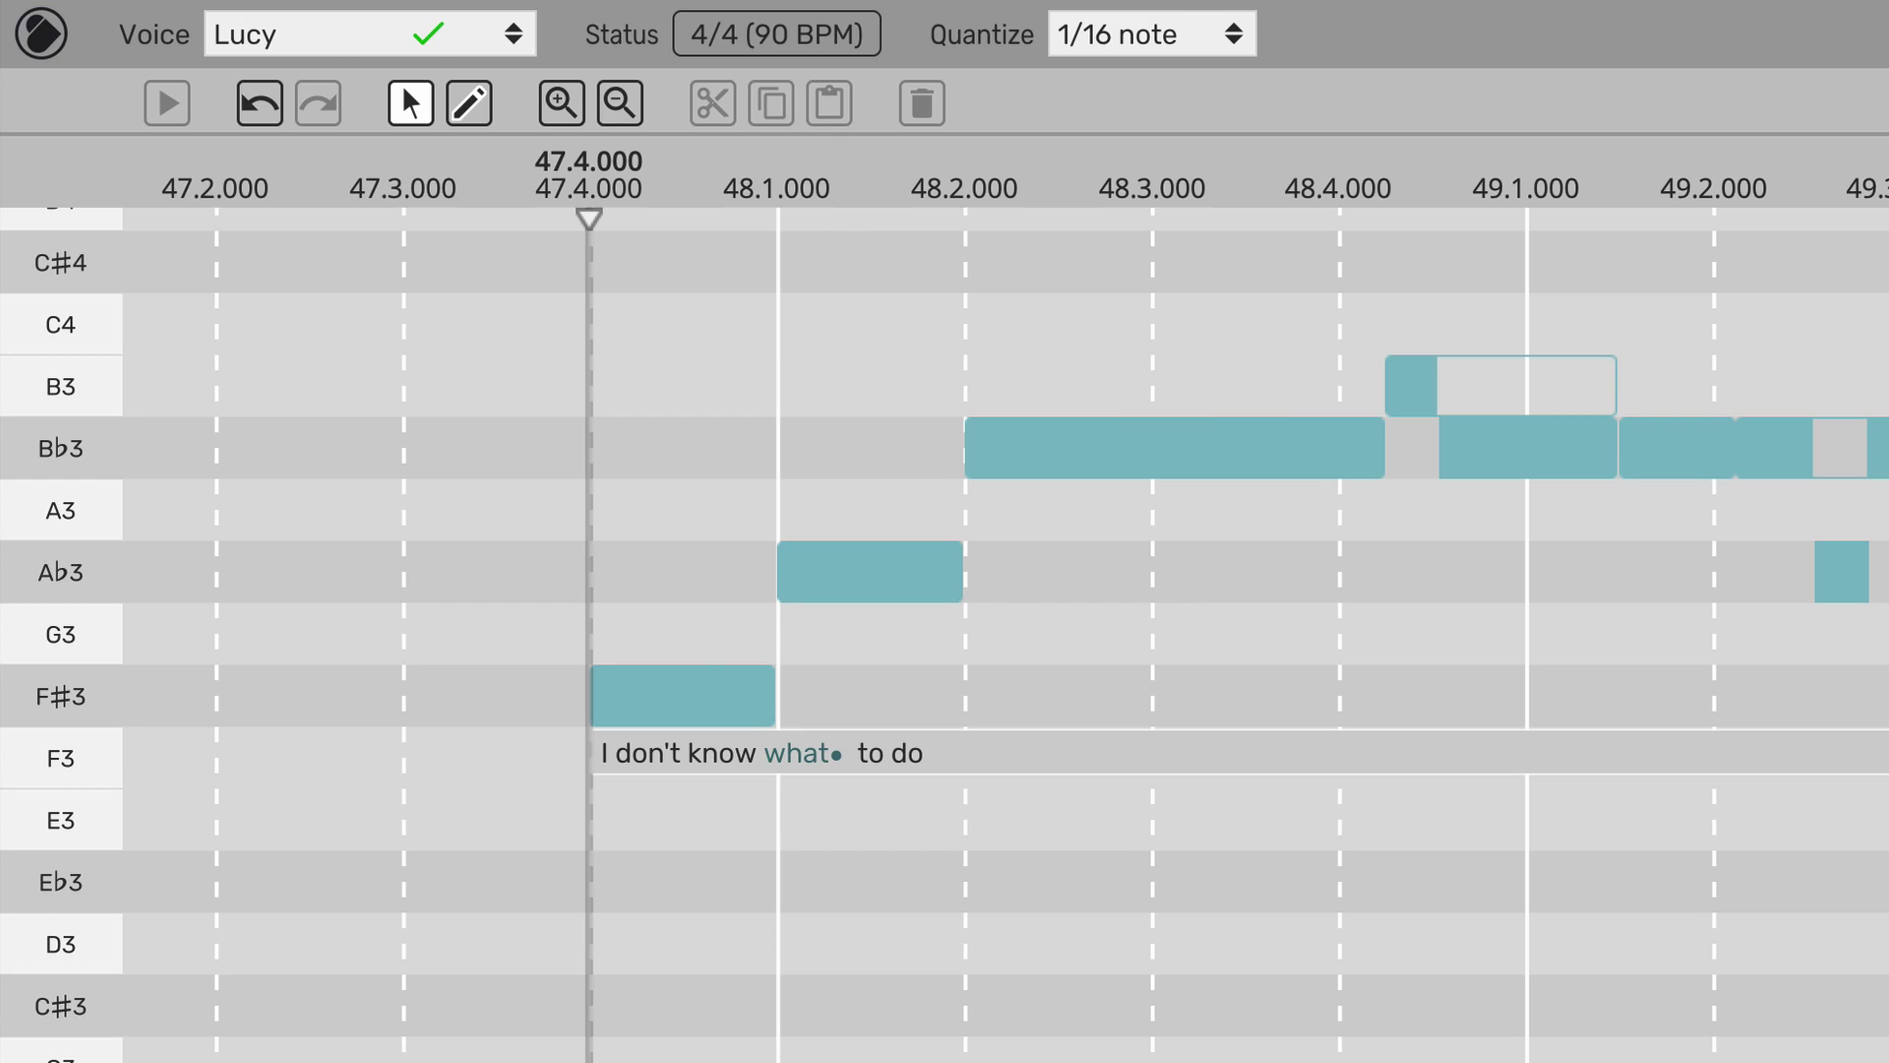
key("space")
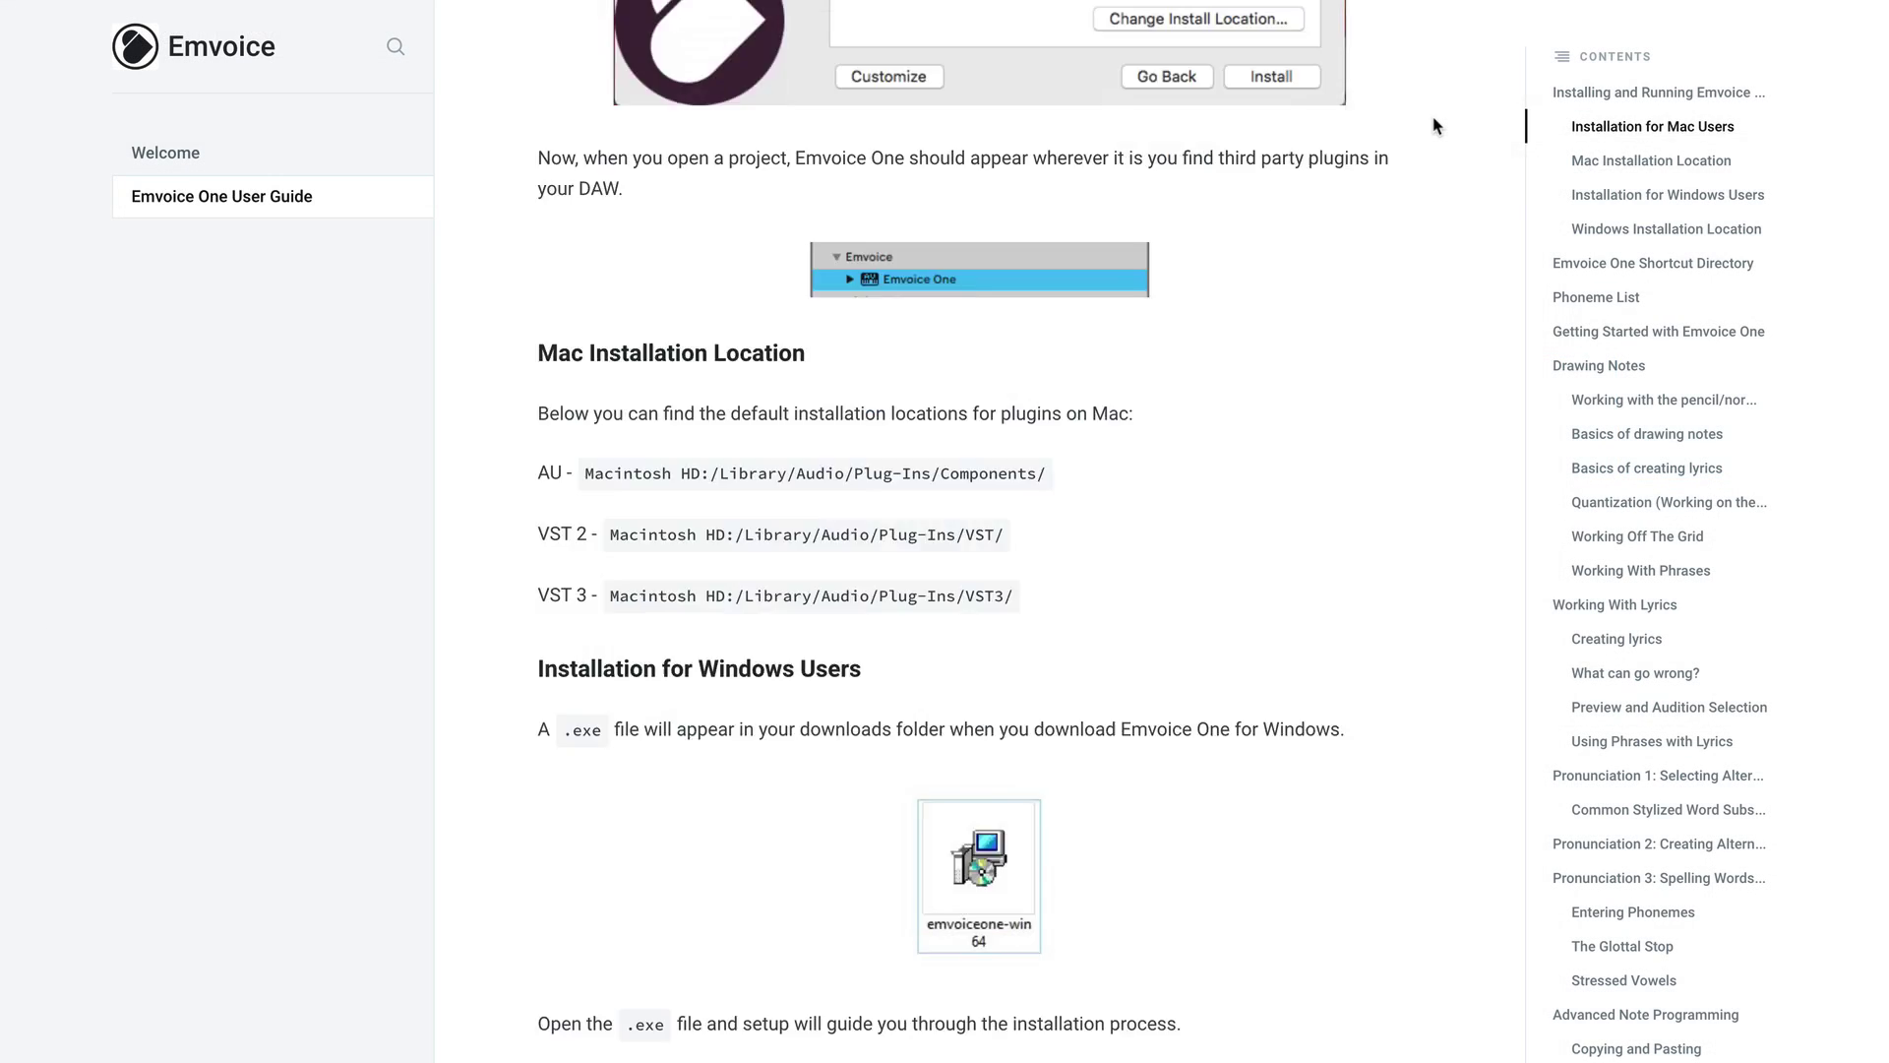
Scroll the user guide past the Shortcut Directory table to the Phoneme List.
scroll(1434, 126, "down", 15)
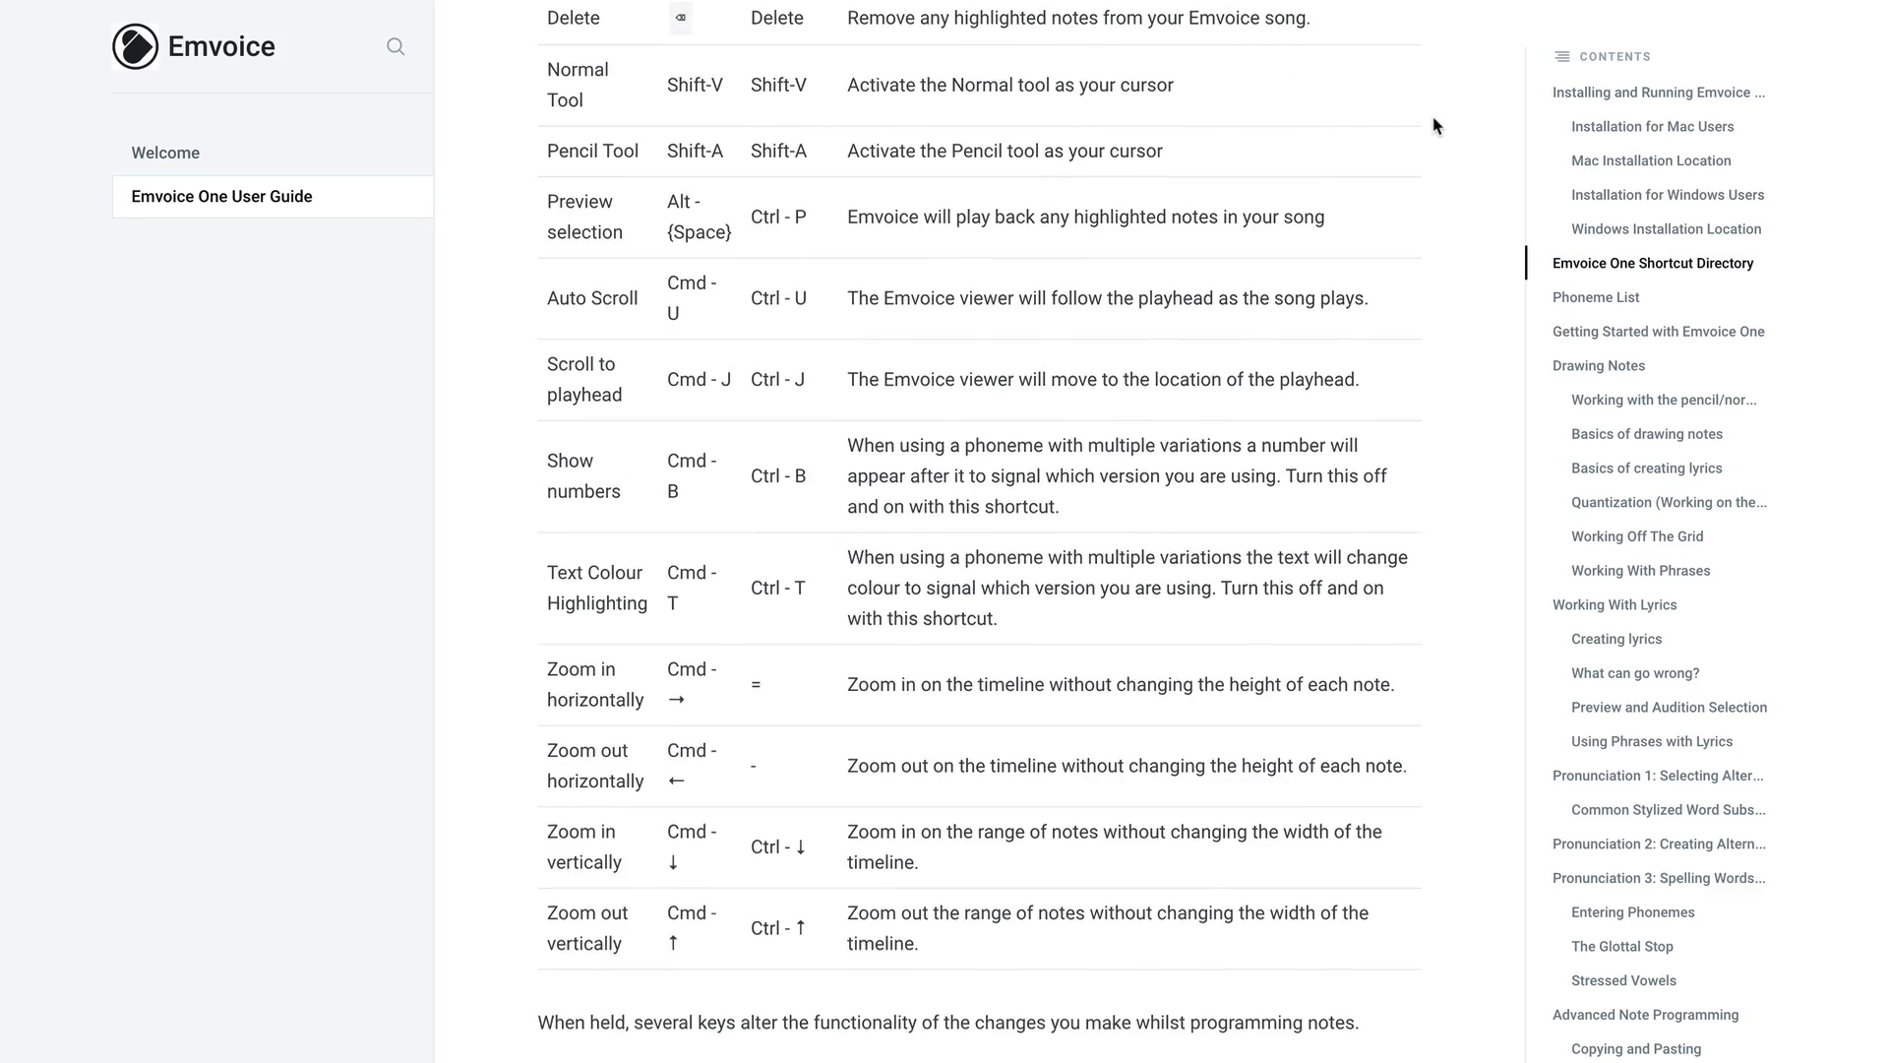
scroll(1435, 125, "down", 10)
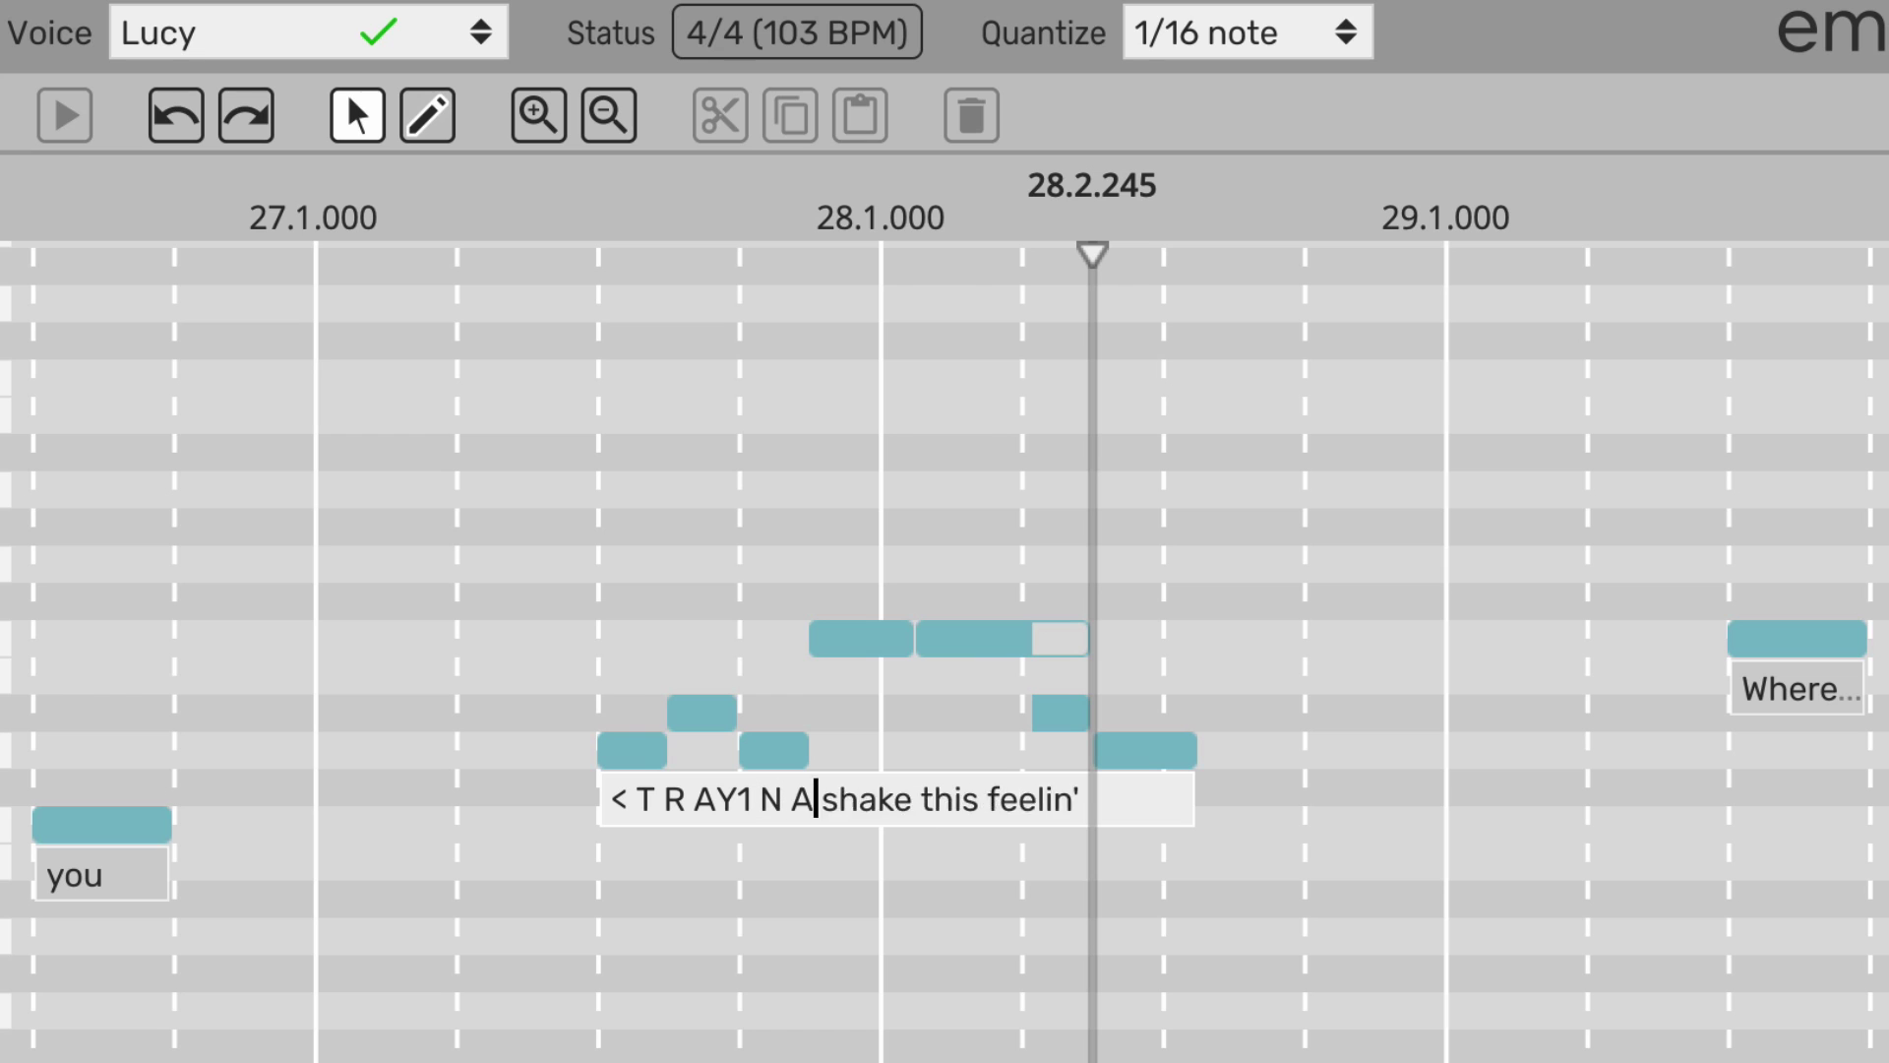
Finish the phoneme spelling < T R AY1 N AH0 > in place of 'Trying to' and play it.
type(">")
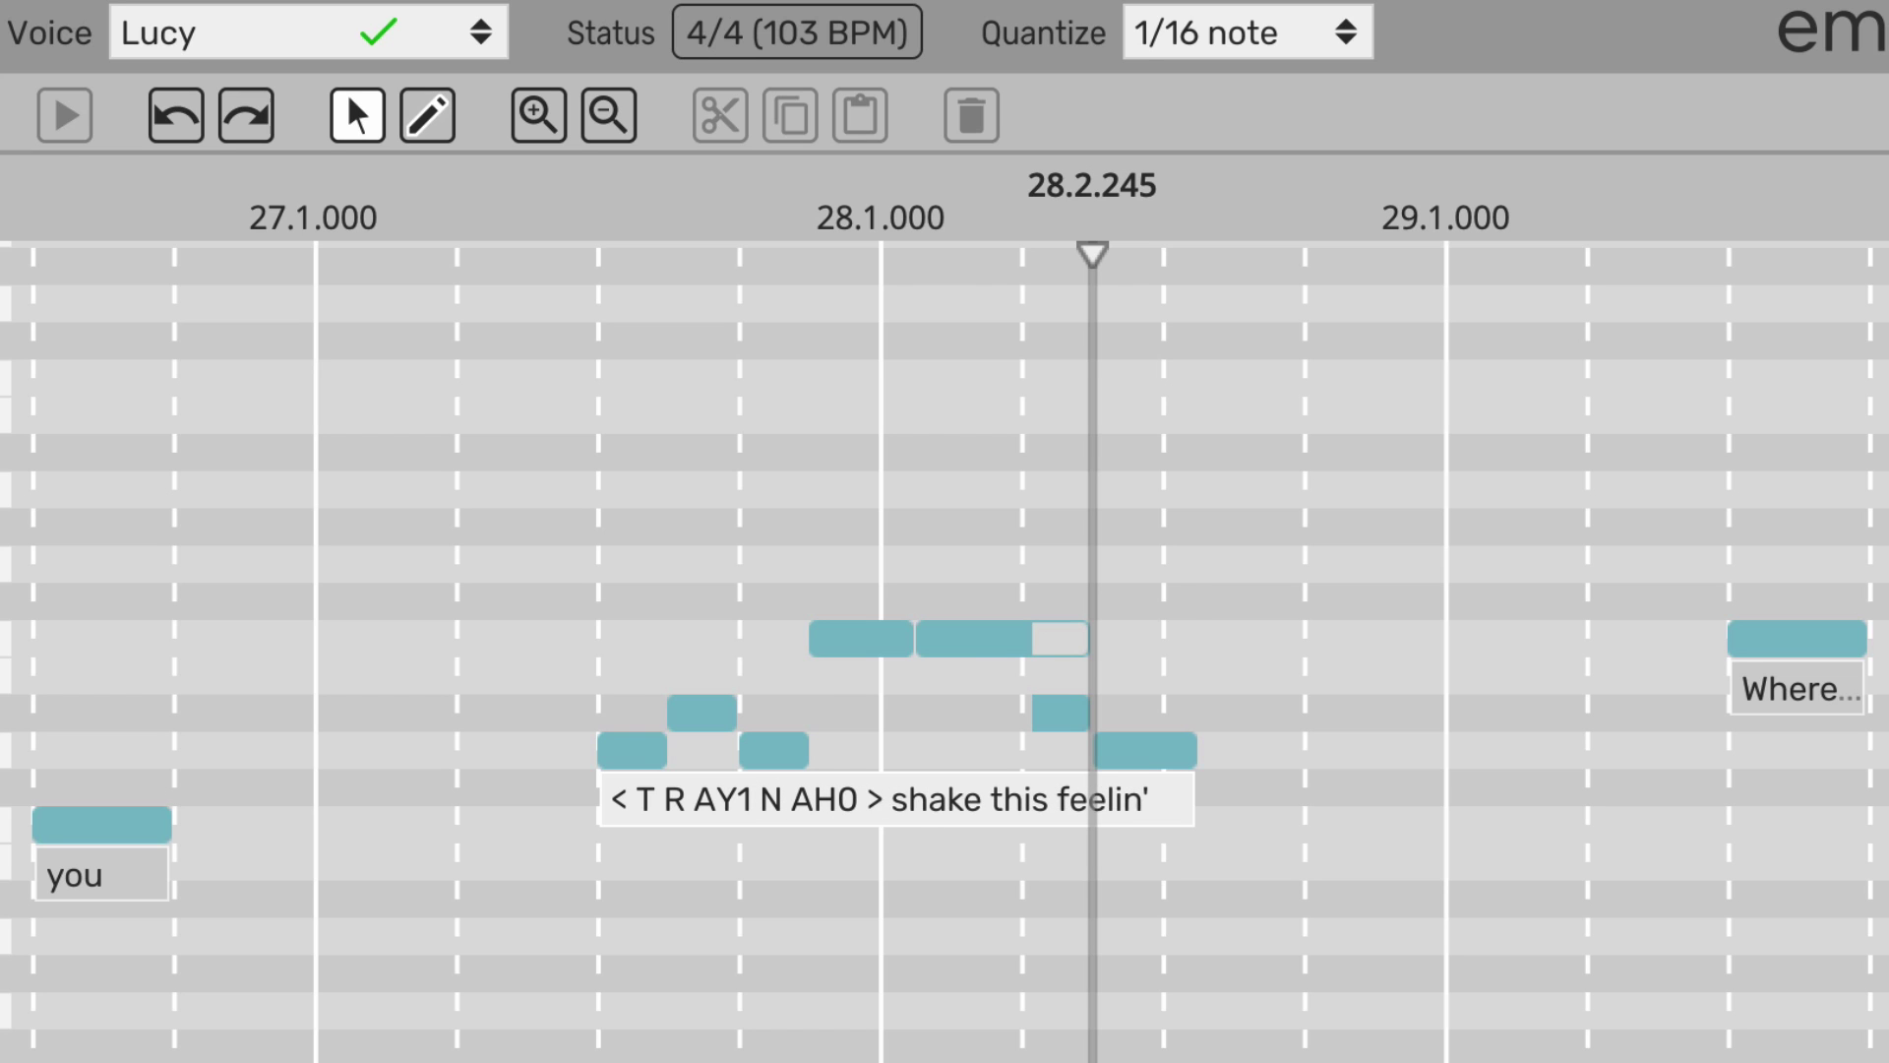
key("Return")
key("space")
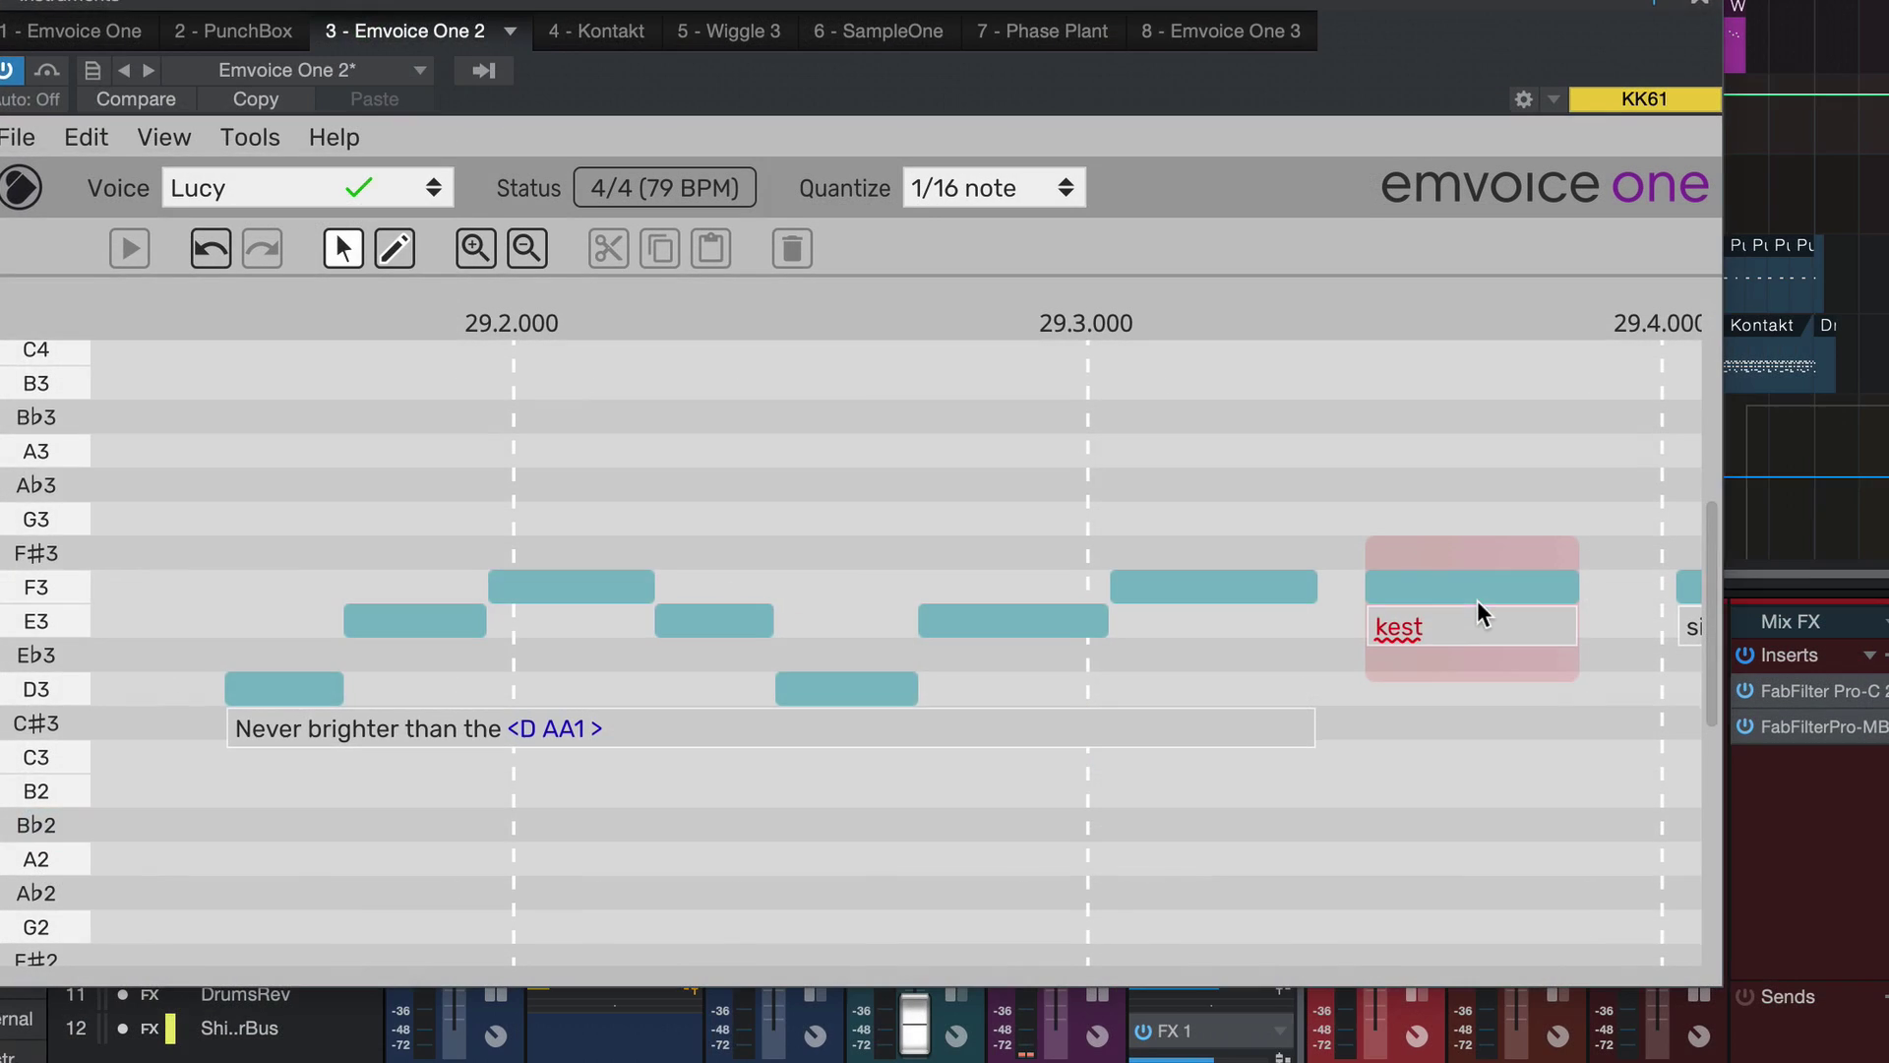
Respell the lyric 'kest' as < K IH S T >.
double_click(1486, 616)
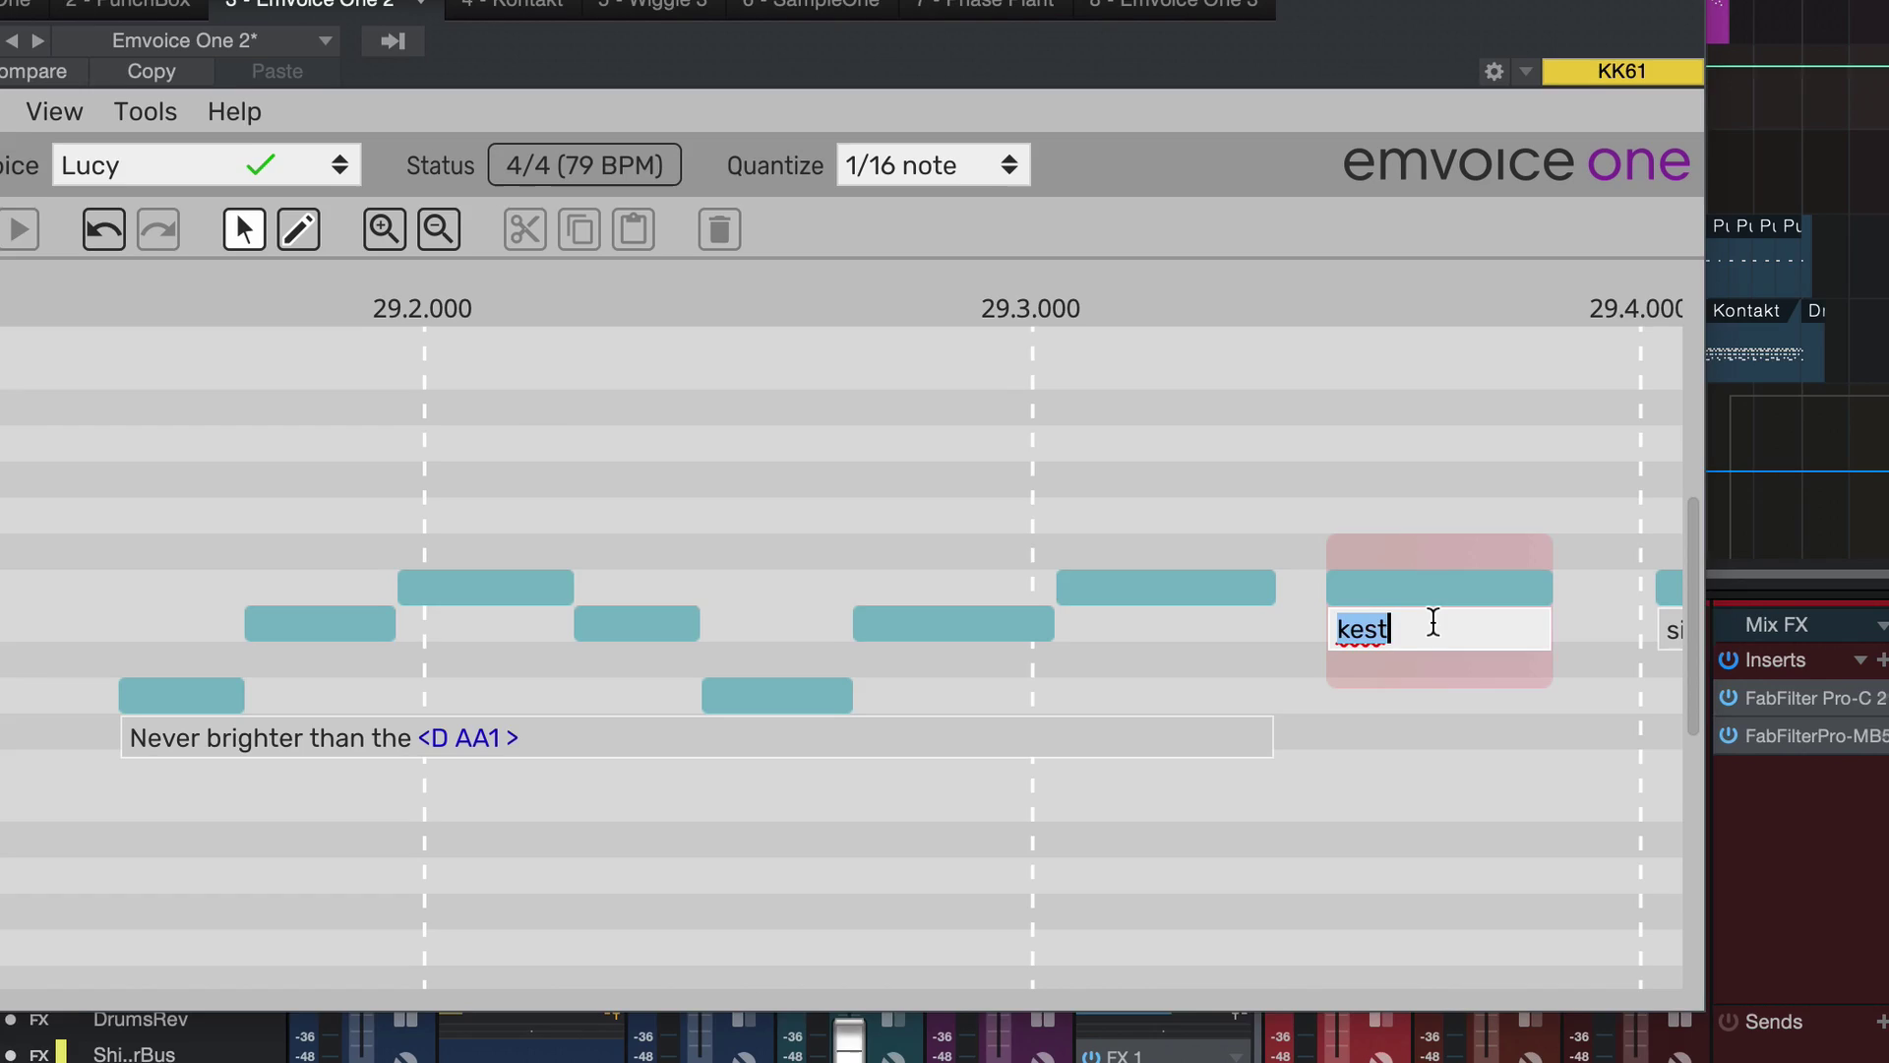
type("< K IH S T >")
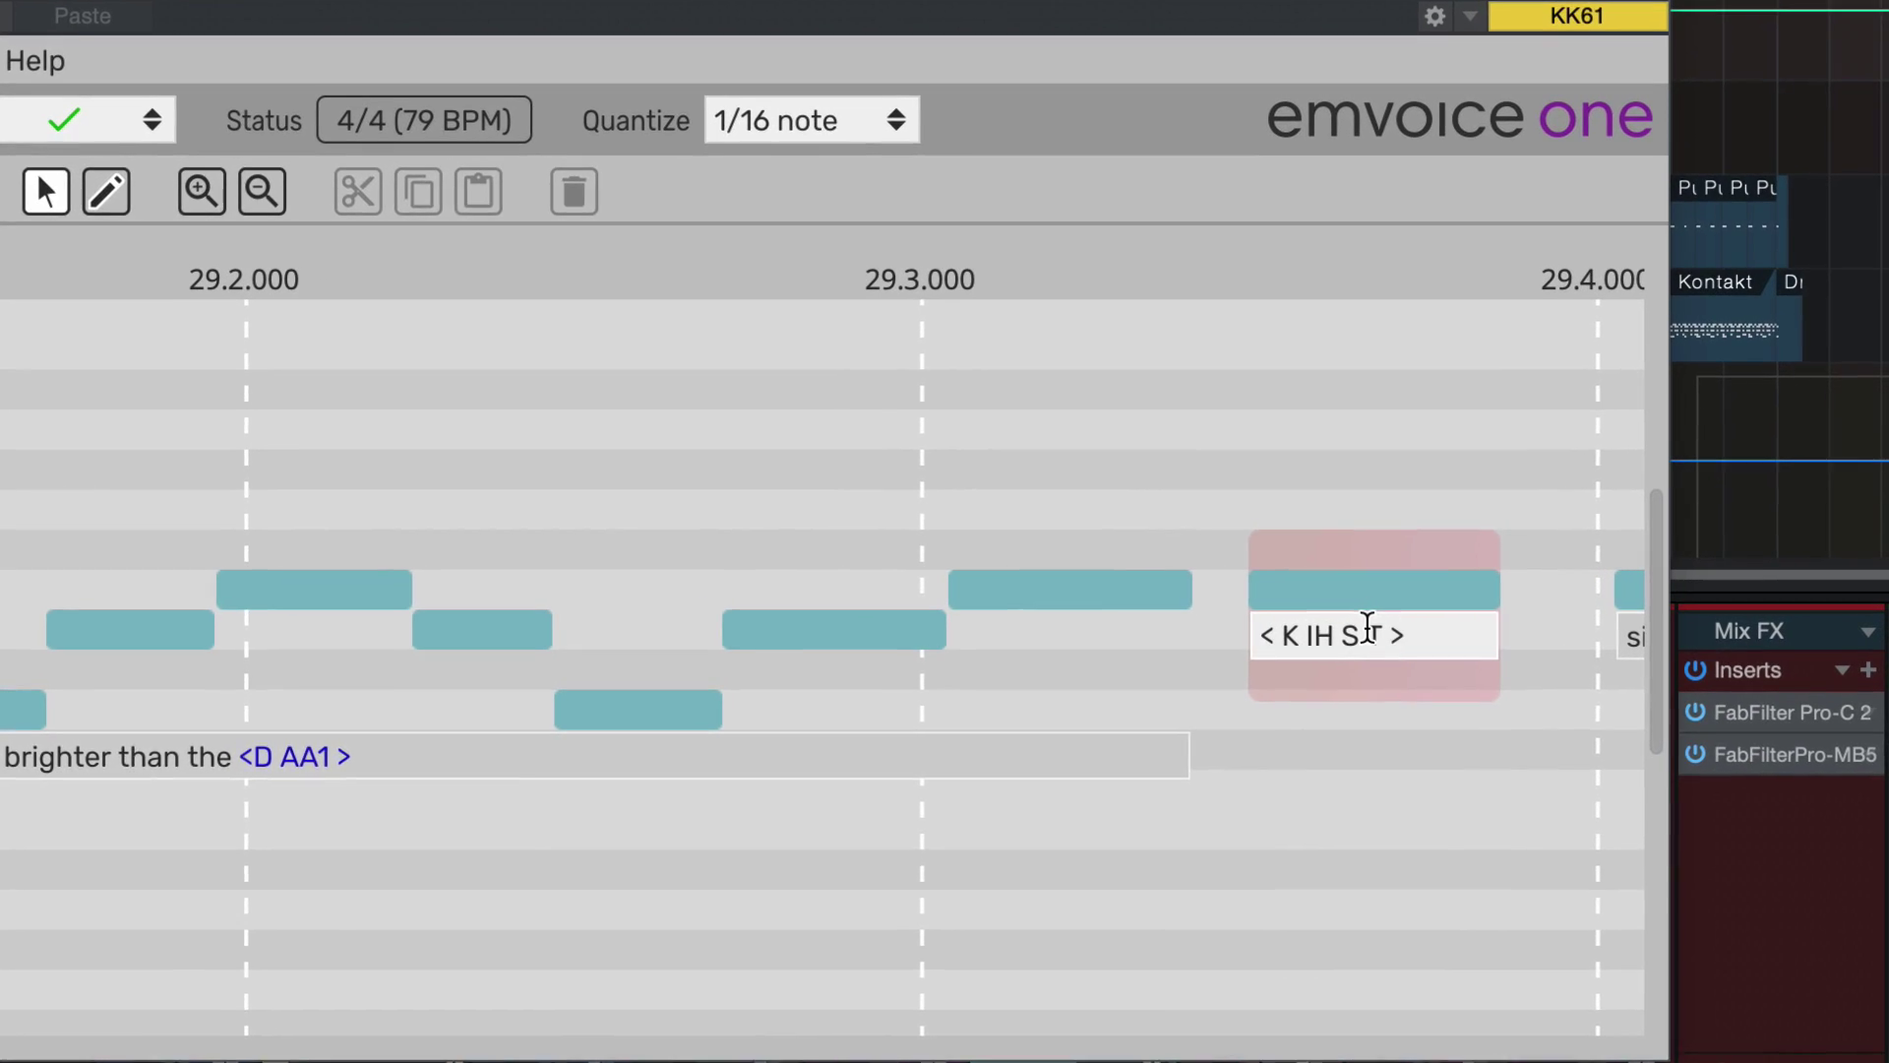
key("Return")
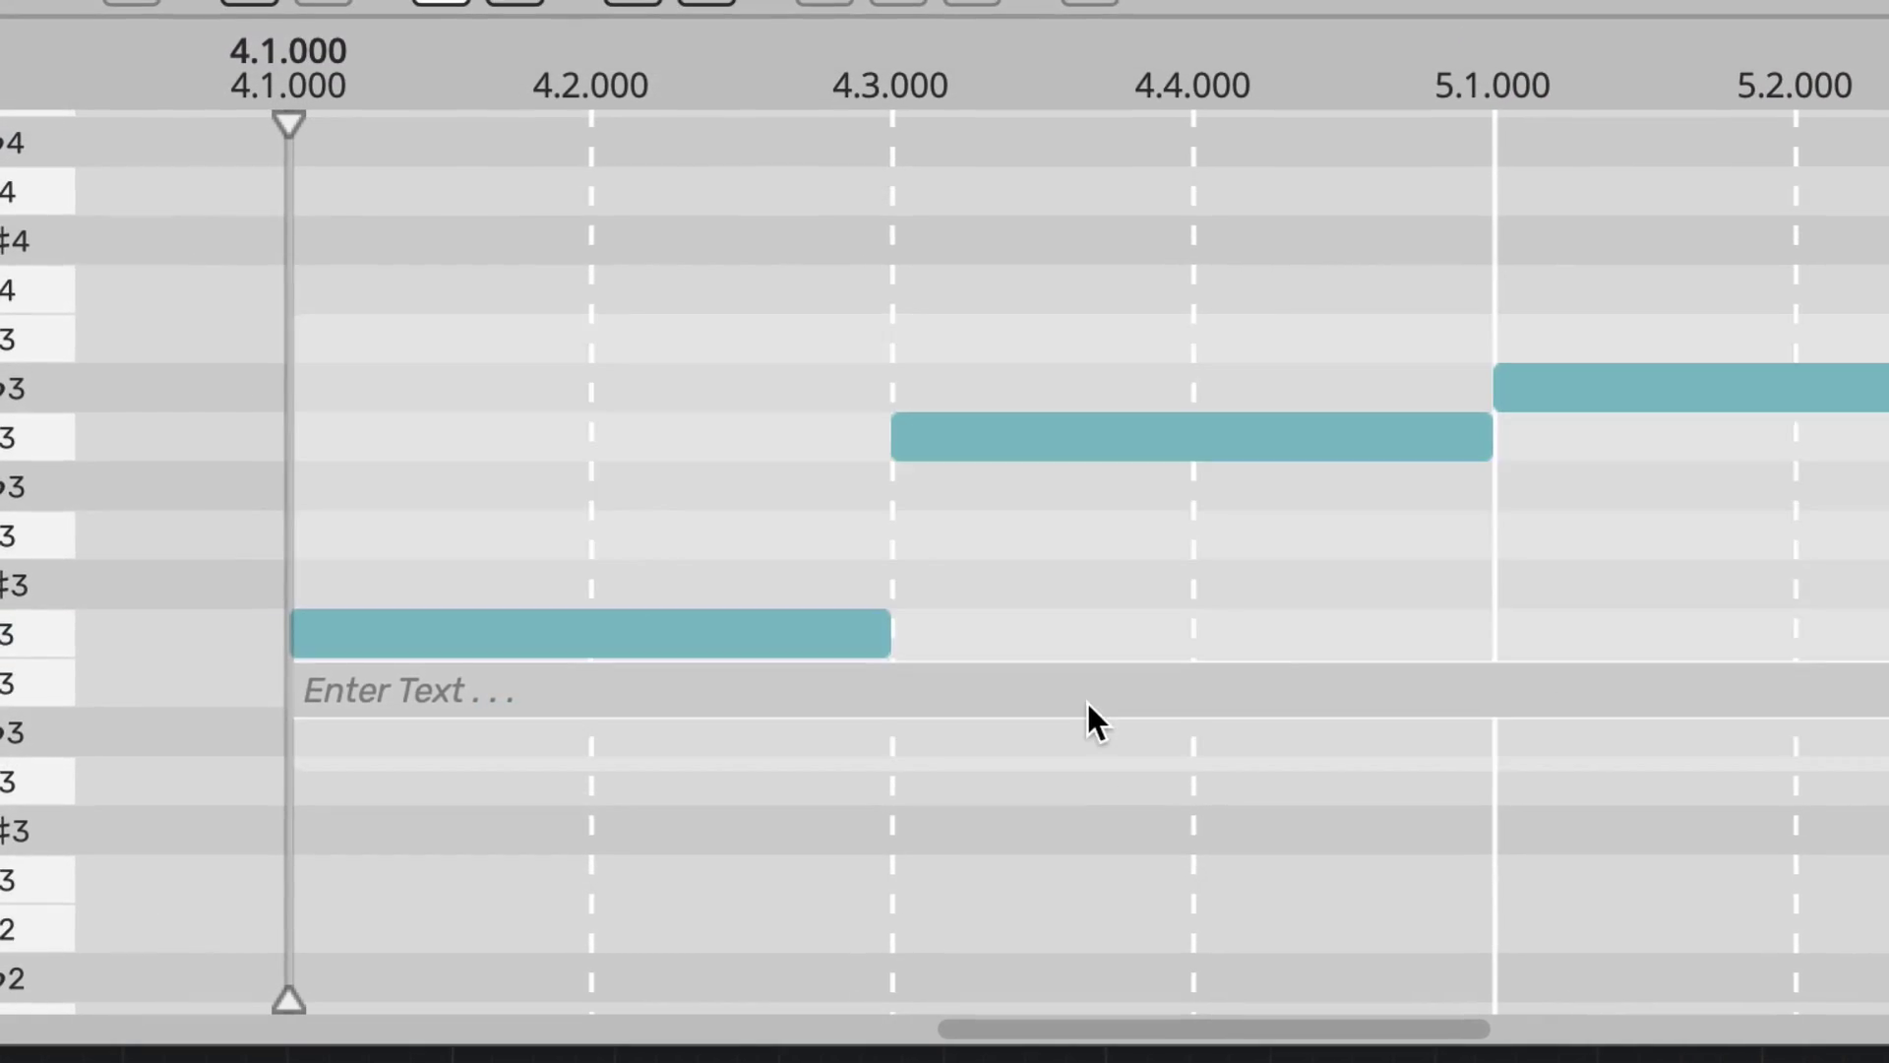
Give the first note the phoneme lyric < EH1 S P AE0 N Y AA1 L > and play it back.
double_click(1078, 709)
type("< EH1 S P AE0")
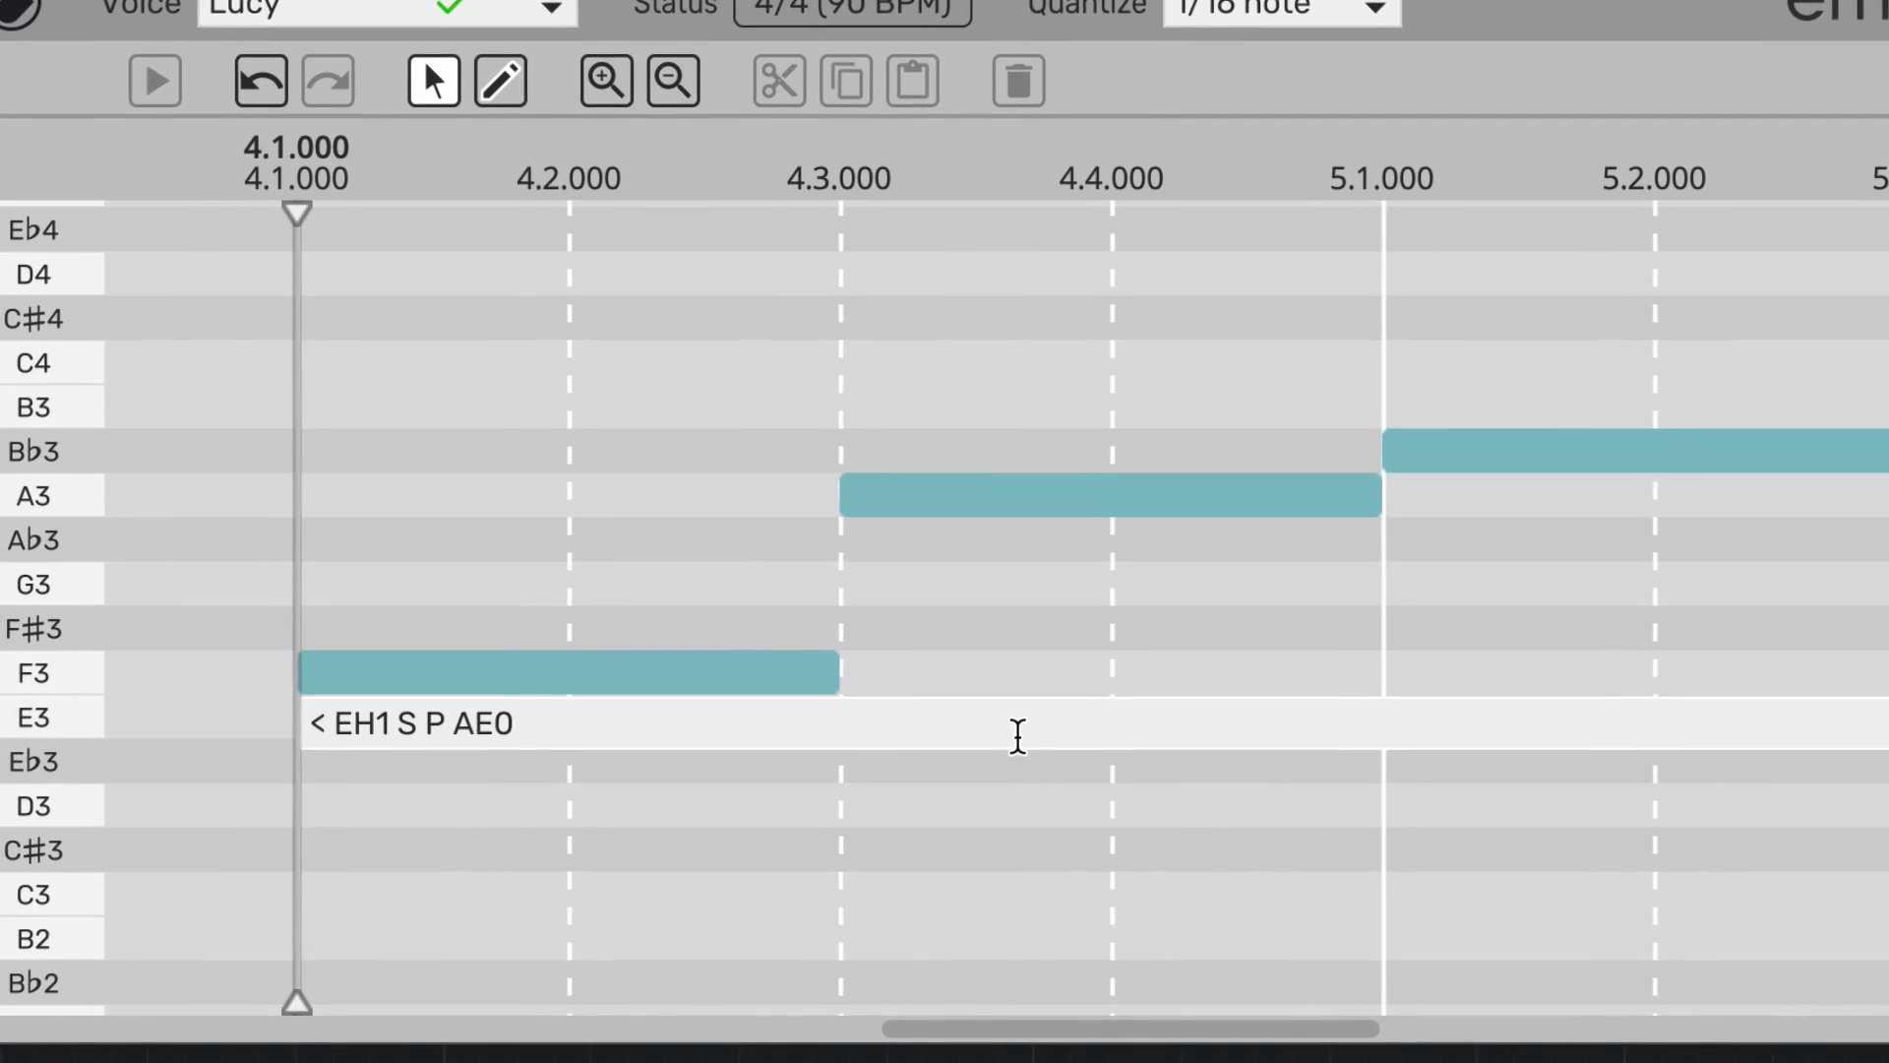
type("N Y AA1")
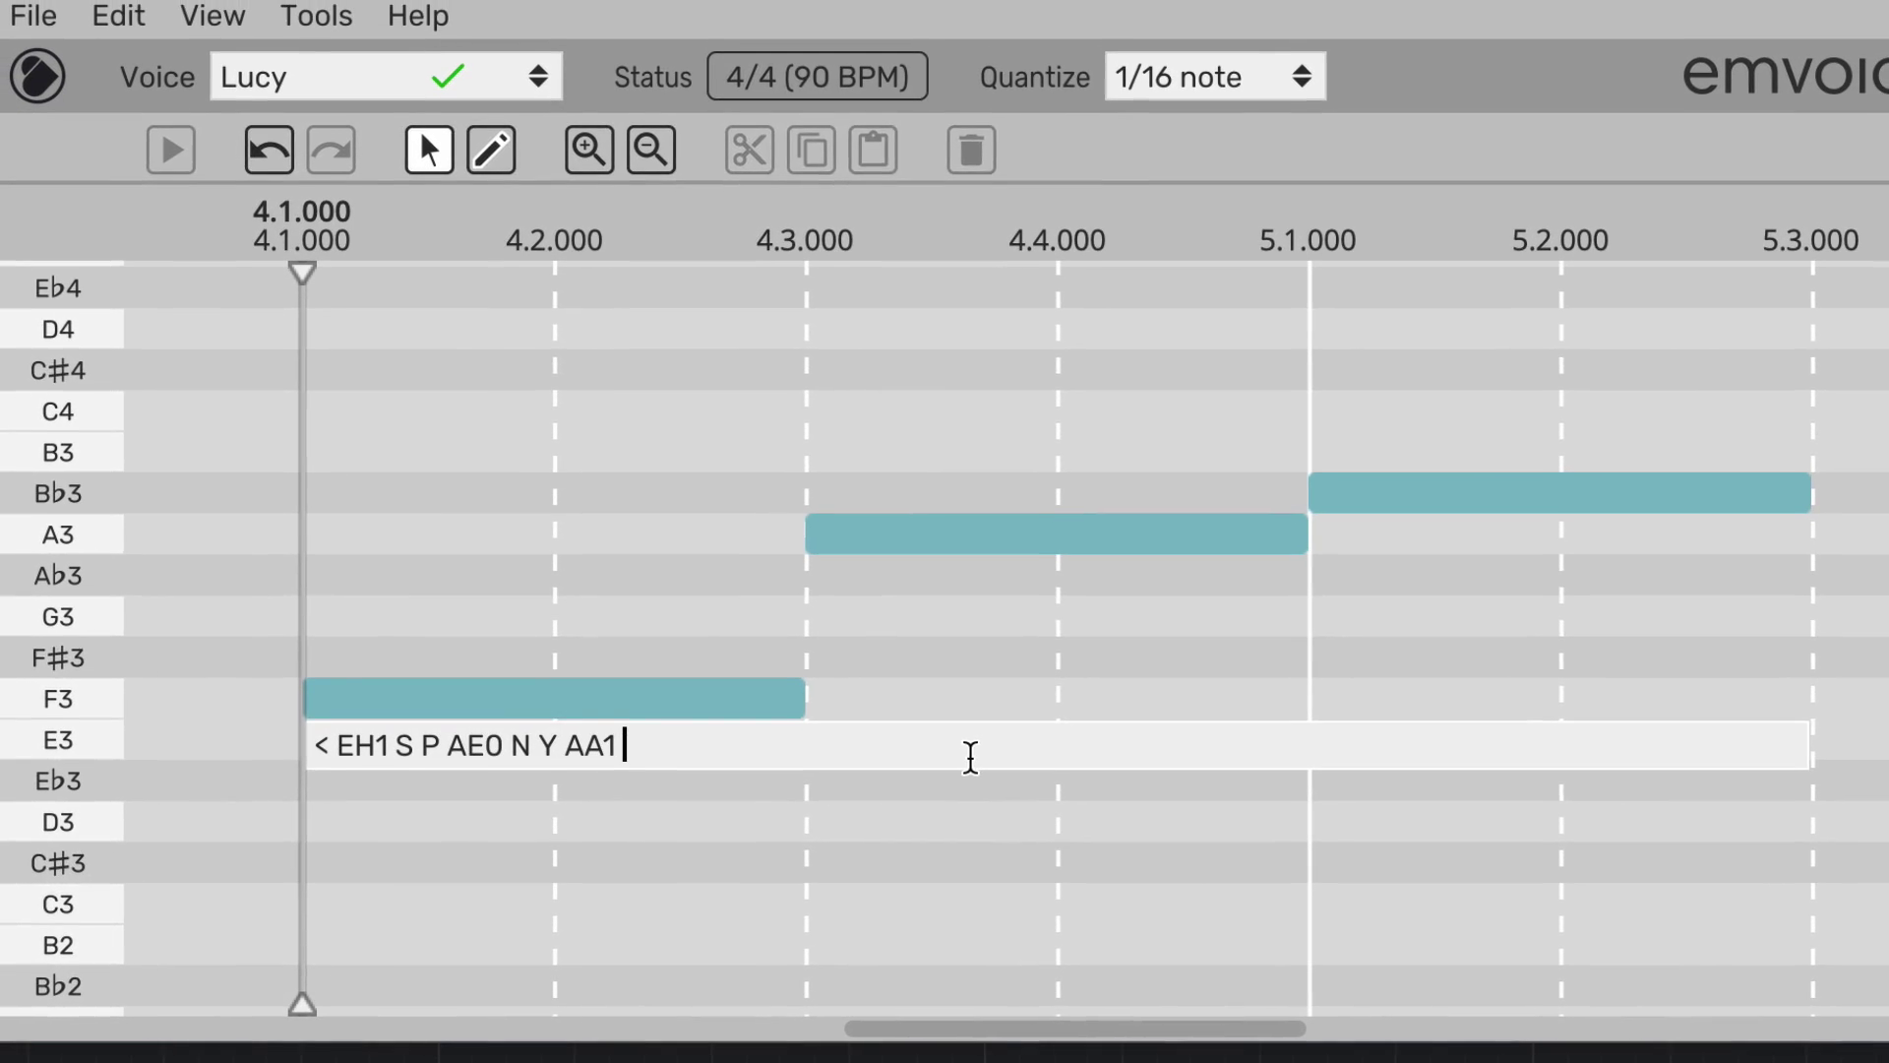
type(" L >")
key("Return")
key("space")
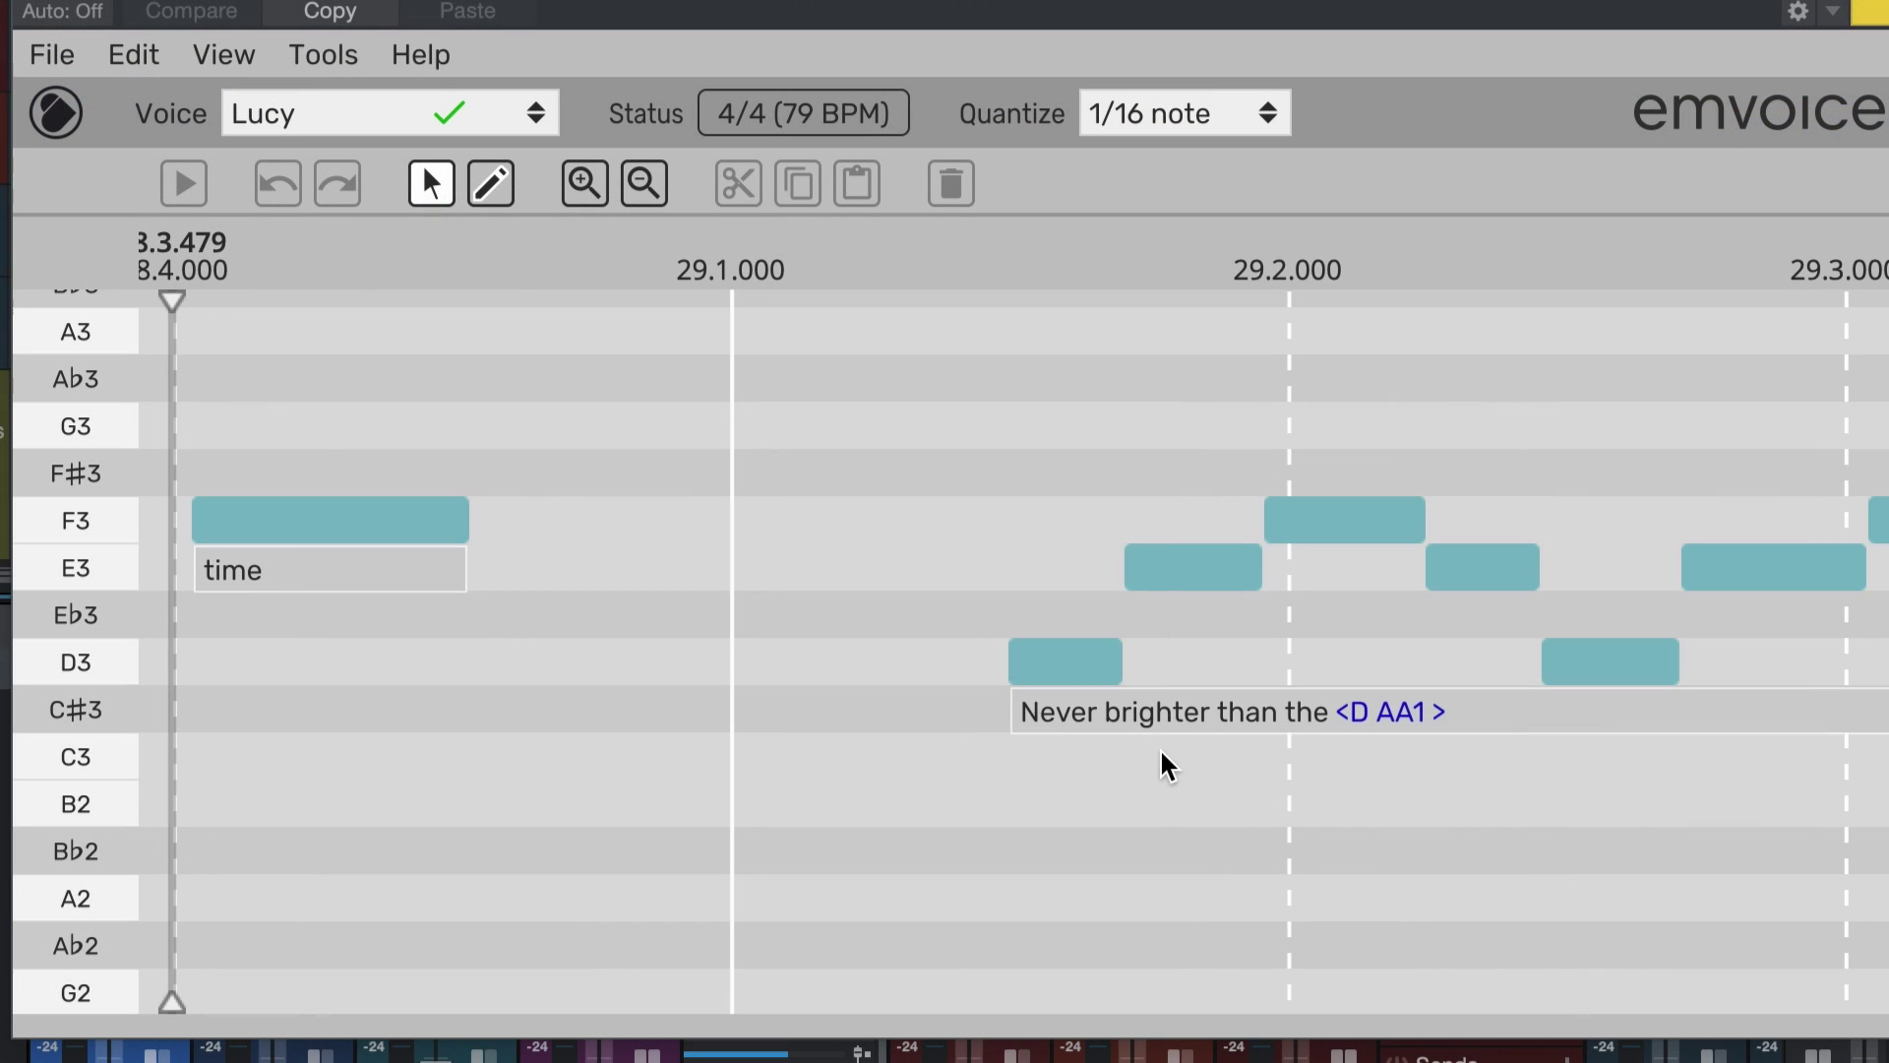
Make a custom brighter#1 pronunciation, B R AY1 T AH1 R, and apply it to 'brighter'.
right_click(1174, 723)
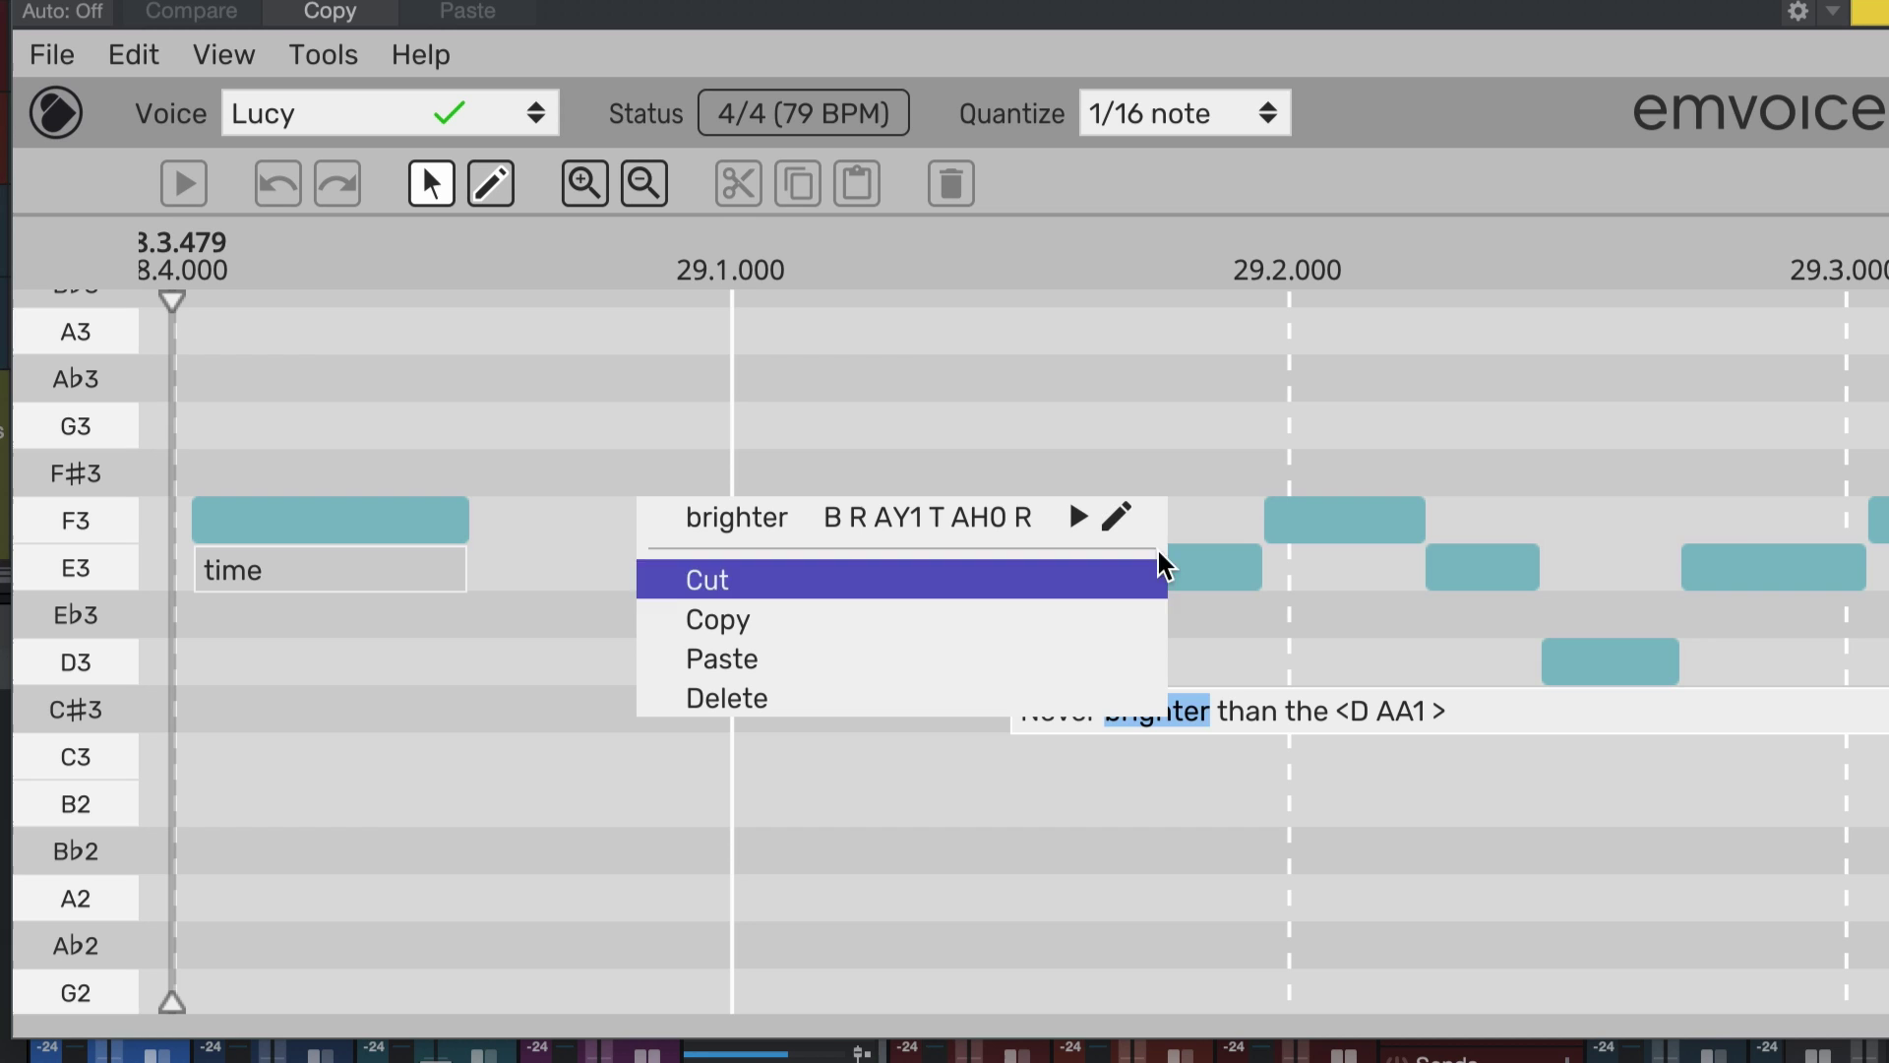
left_click(1119, 515)
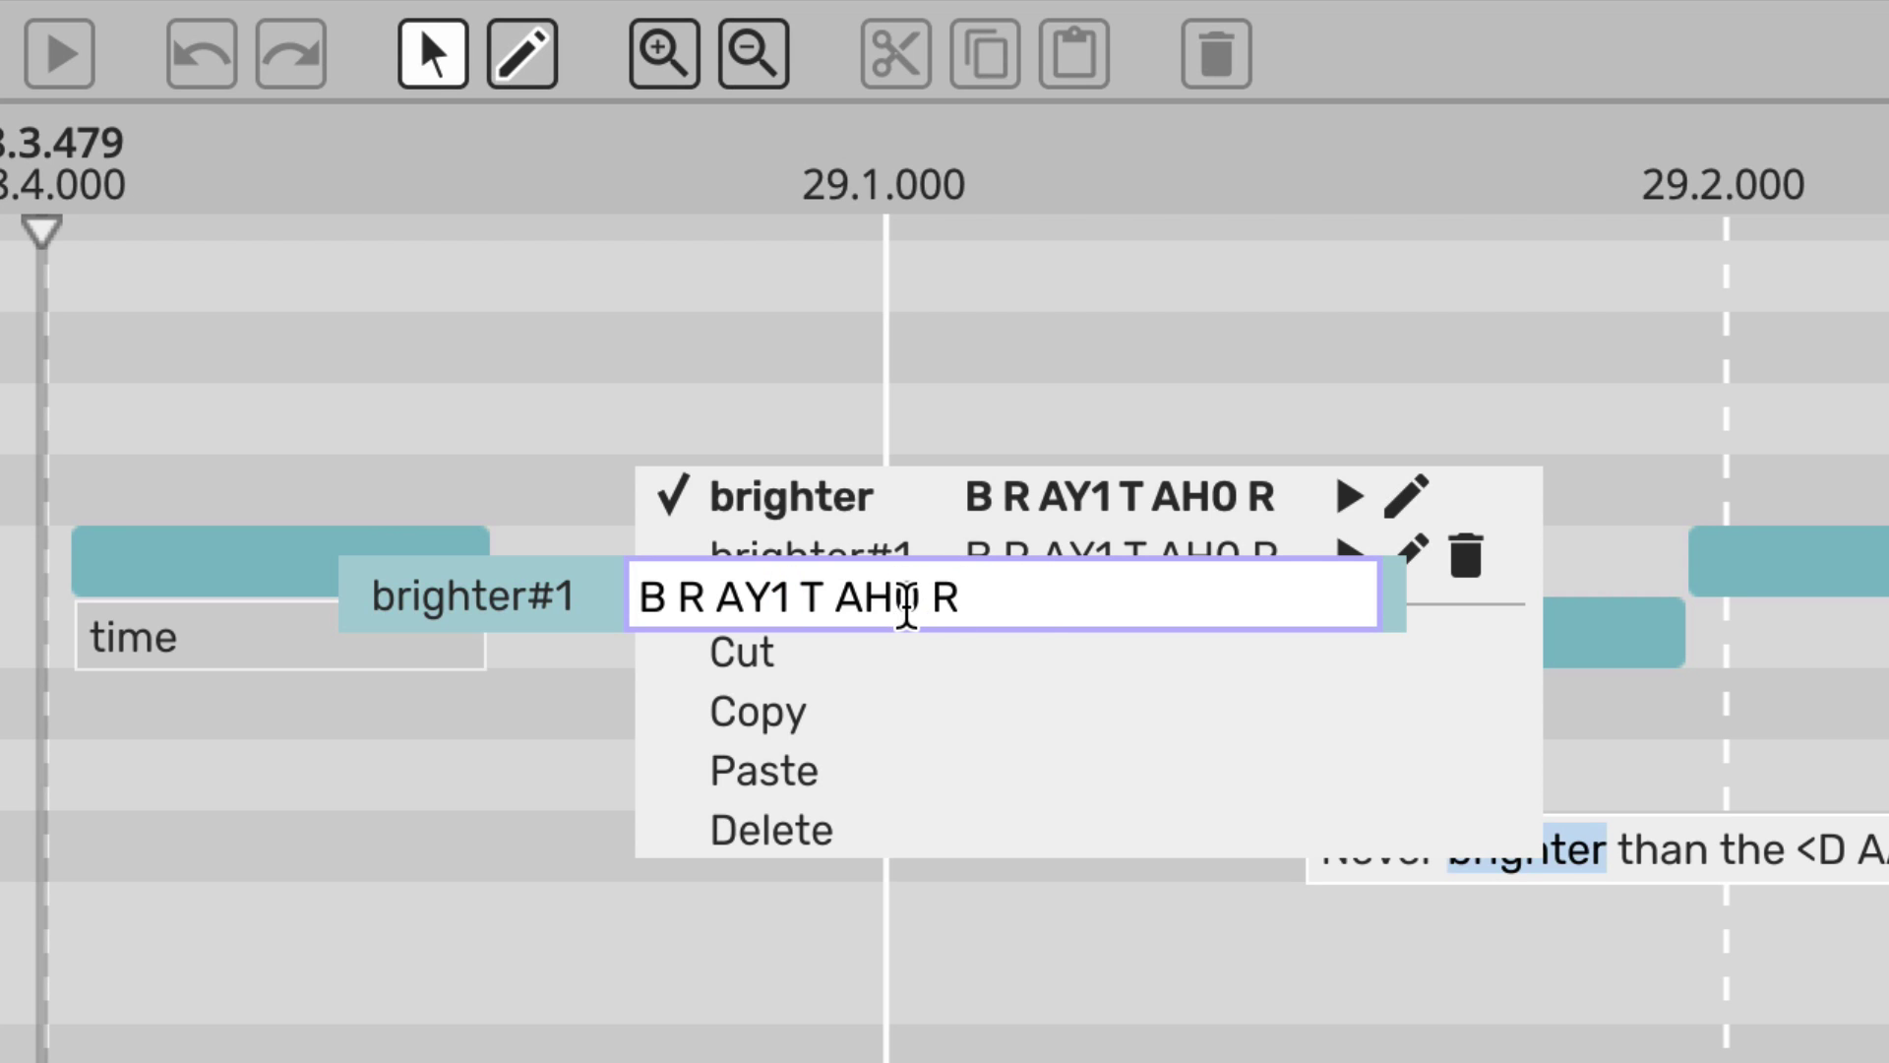
key("BackSpace")
type("1")
key("Return")
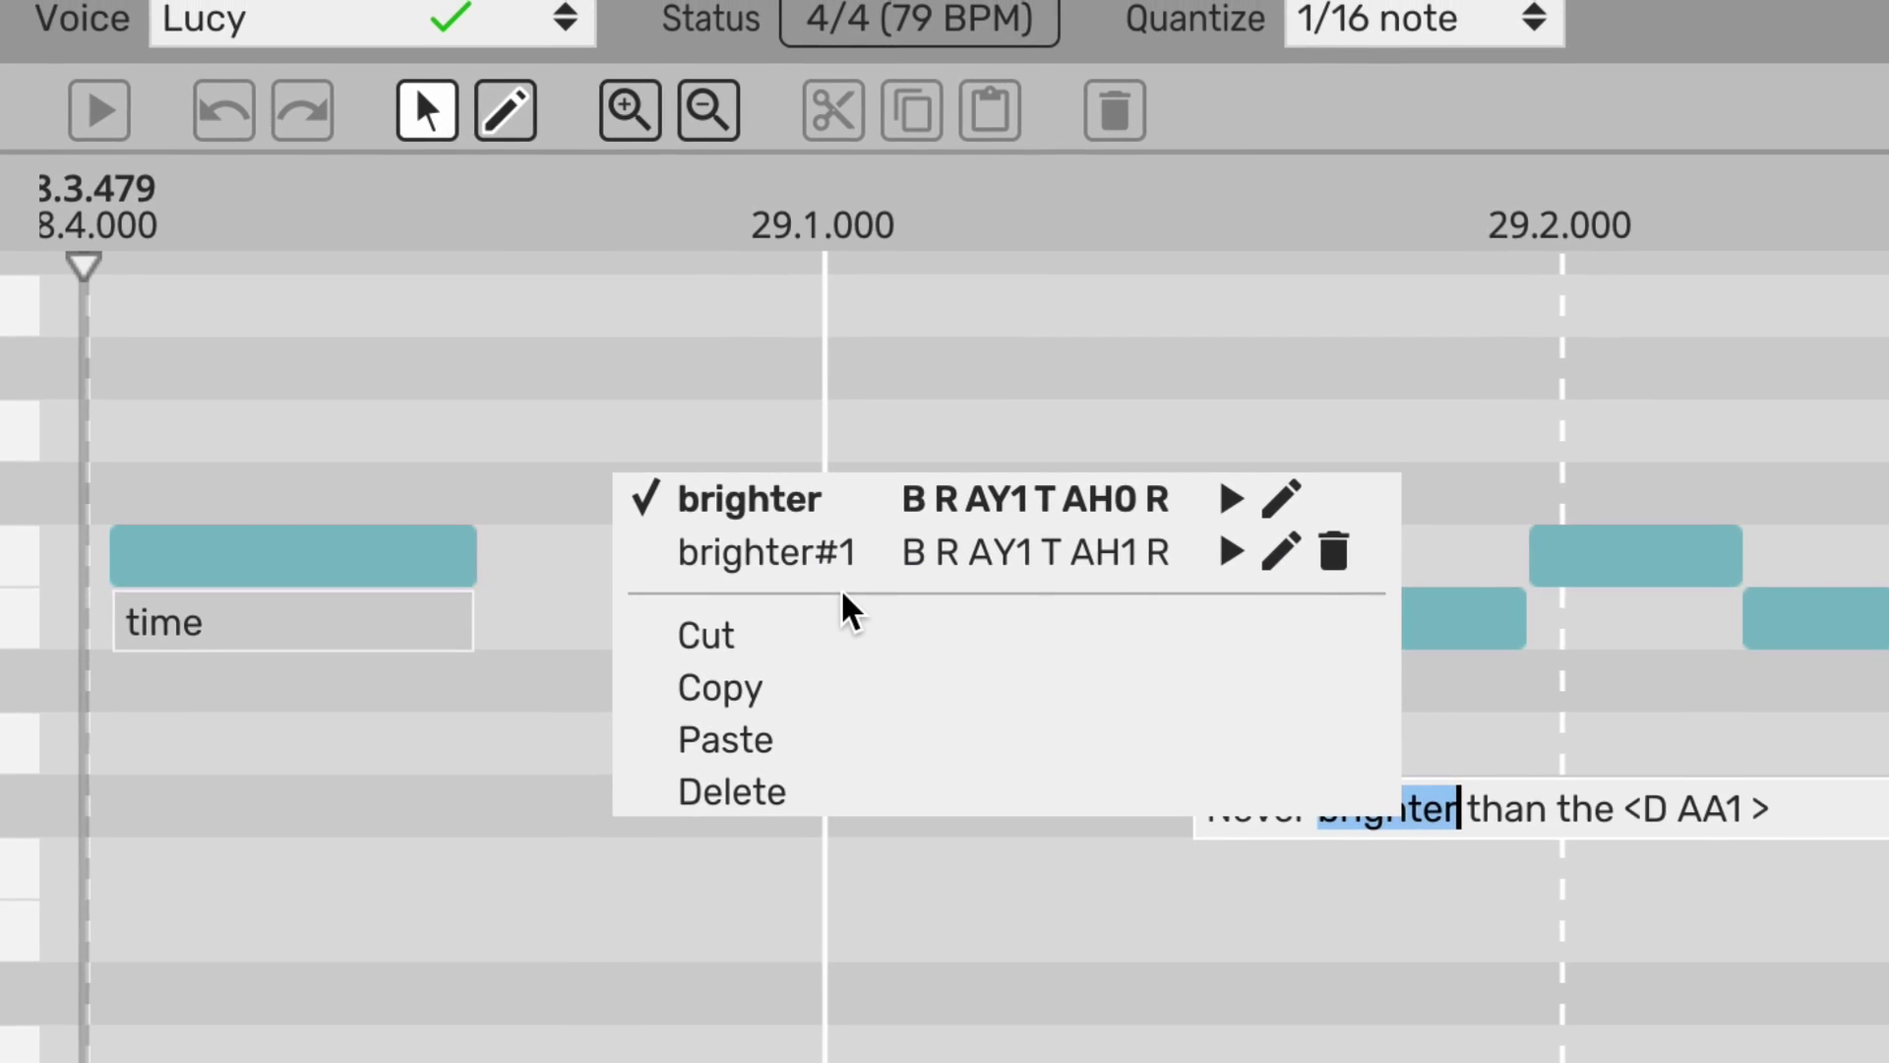
left_click(845, 560)
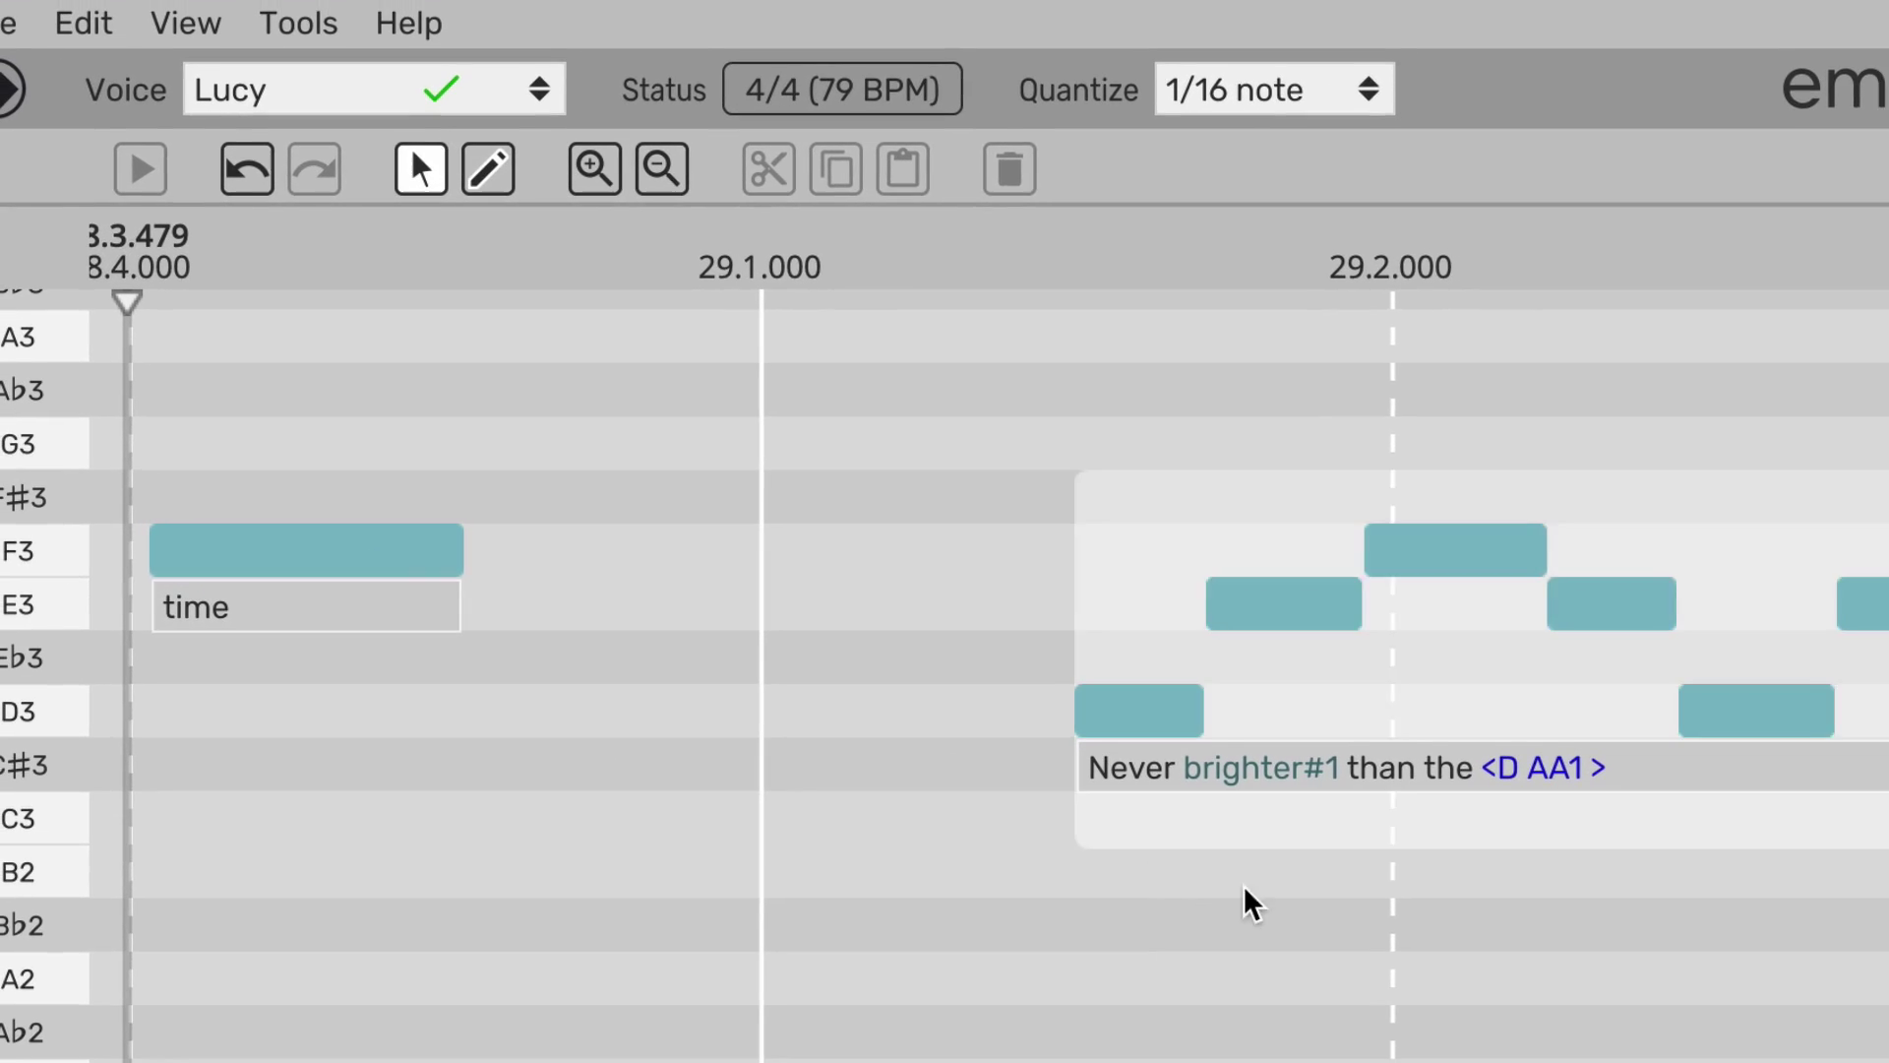